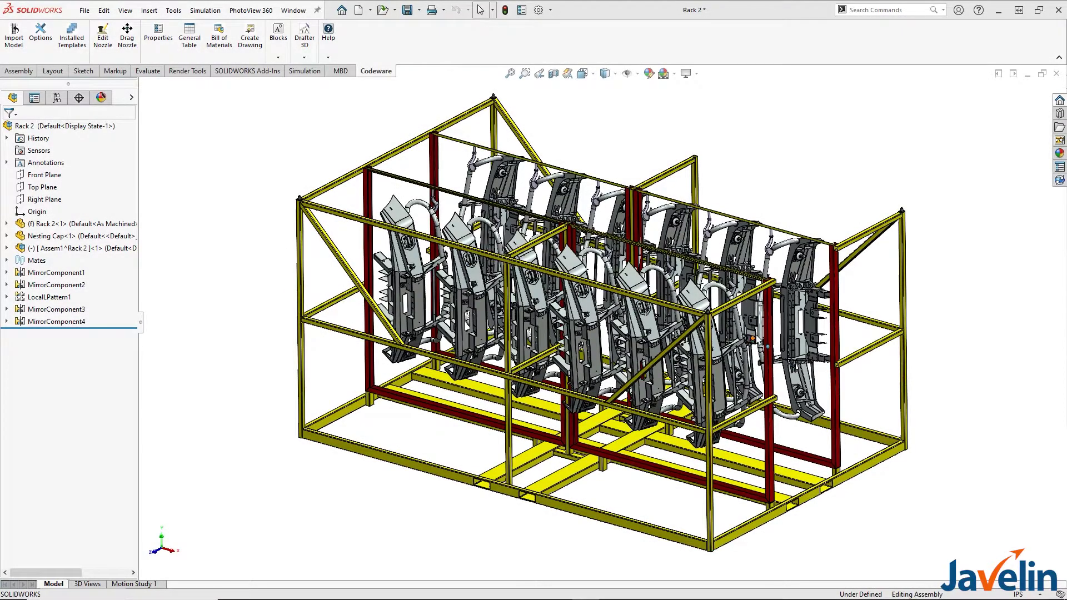
Open the Rack 2 component as the standalone Structure System part and orbit to a side view
{"action": "scroll", "coordinate": [896, 346], "scroll_direction": "down", "scroll_amount": 1}
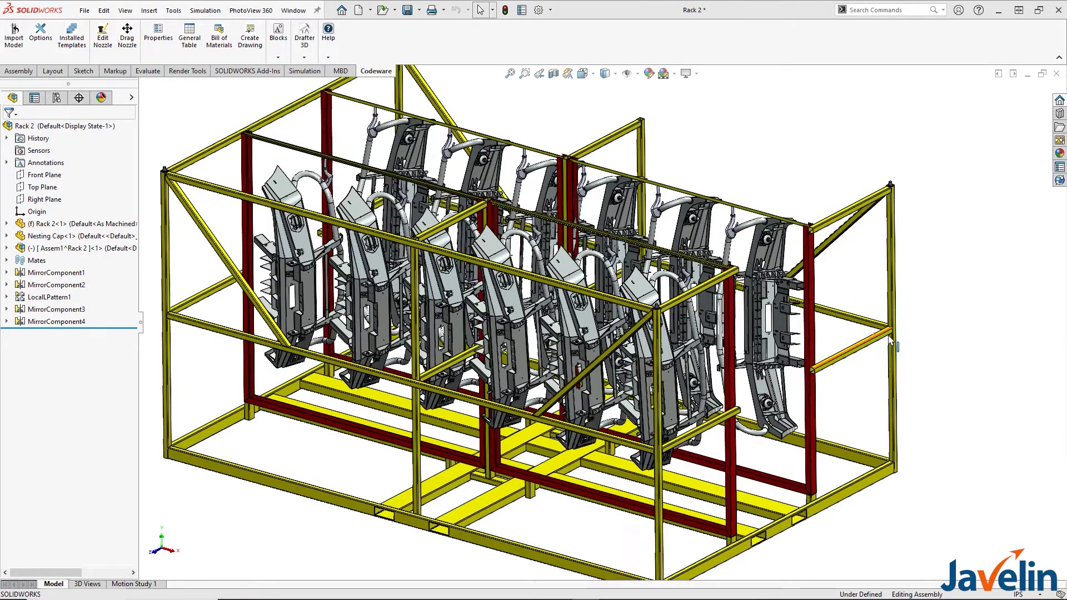
{"action": "scroll", "coordinate": [856, 333], "scroll_direction": "up", "scroll_amount": 1}
{"action": "mouse_move", "coordinate": [849, 332]}
{"action": "middle_mouse_down"}
{"action": "mouse_move", "coordinate": [837, 325]}
{"action": "mouse_move", "coordinate": [847, 326]}
{"action": "middle_mouse_up"}
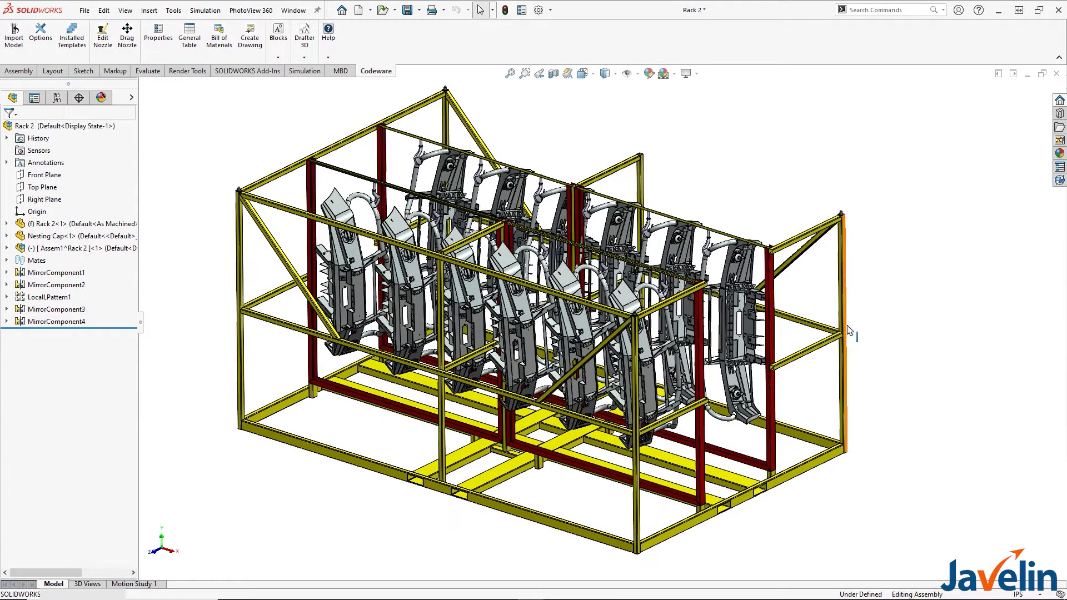
{"action": "left_click", "coordinate": [48, 223]}
{"action": "left_click", "coordinate": [56, 192]}
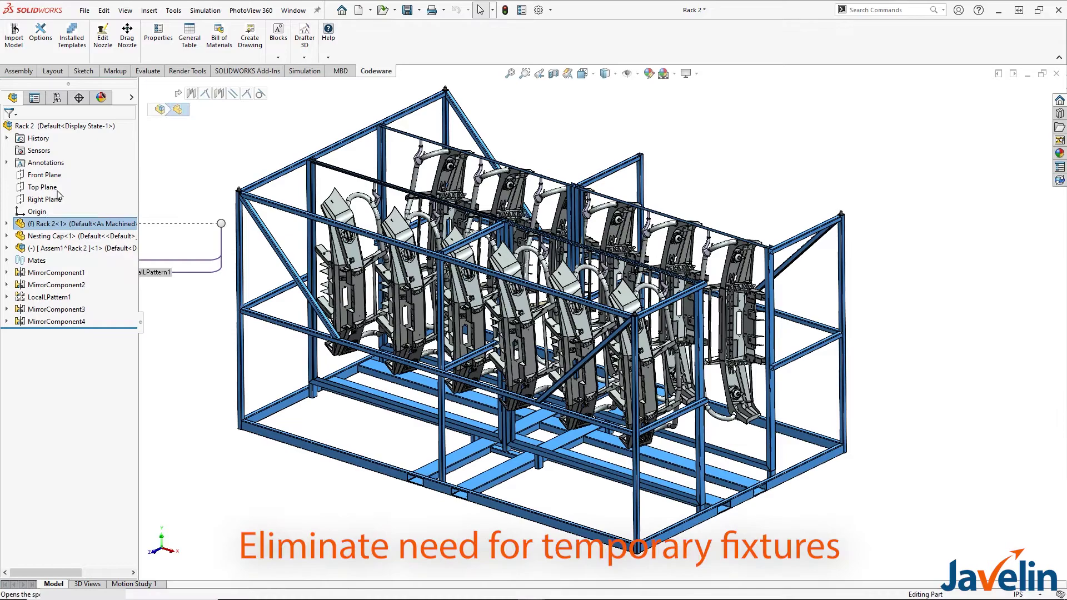
{"action": "middle_click_drag", "start_coordinate": [291, 337], "coordinate": [286, 291]}
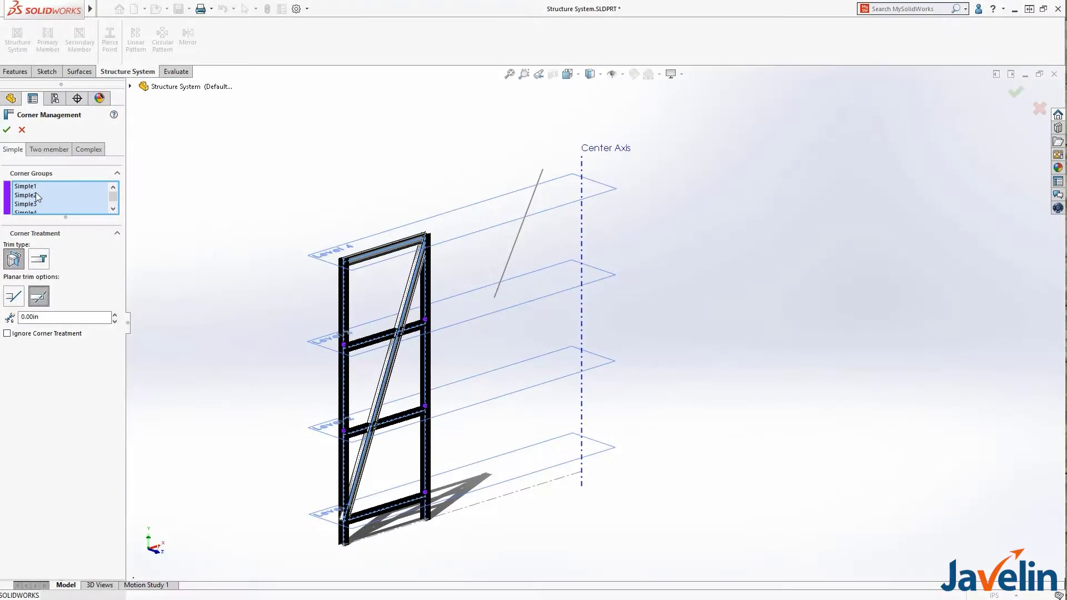
Review the simple corner groups and give the two-member corner the second planar trim option
{"action": "left_click", "coordinate": [37, 195]}
{"action": "left_click", "coordinate": [43, 188]}
{"action": "left_click", "coordinate": [56, 150]}
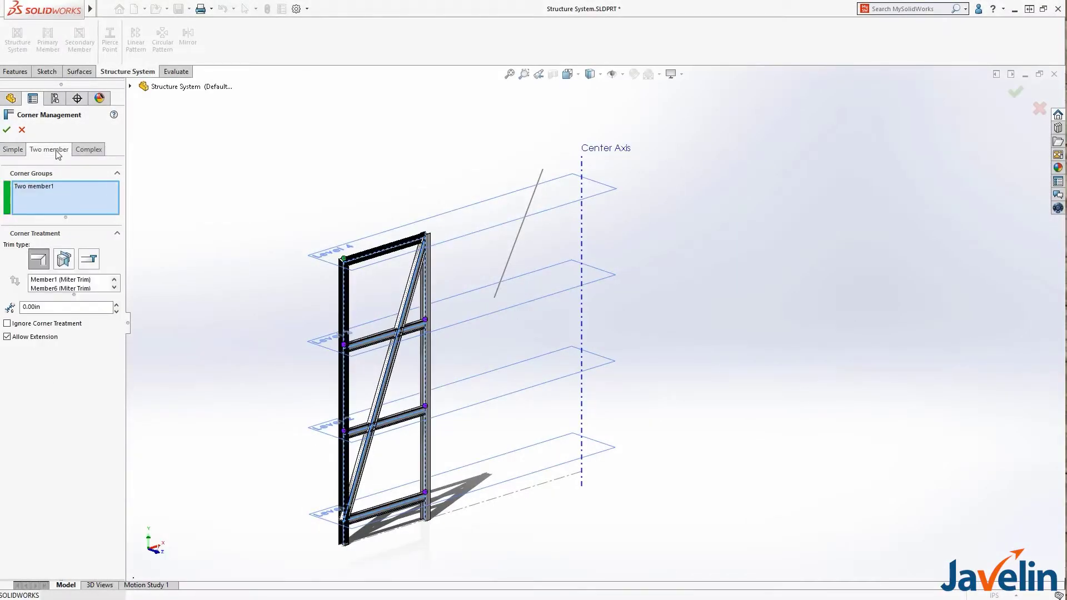
{"action": "left_click", "coordinate": [64, 259]}
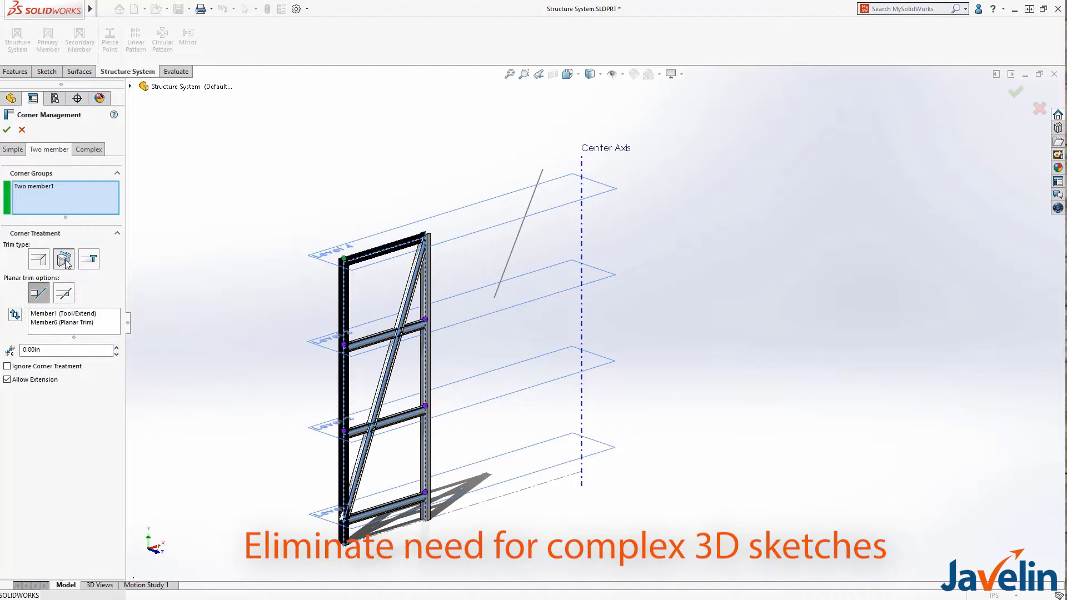
{"action": "left_click", "coordinate": [64, 293]}
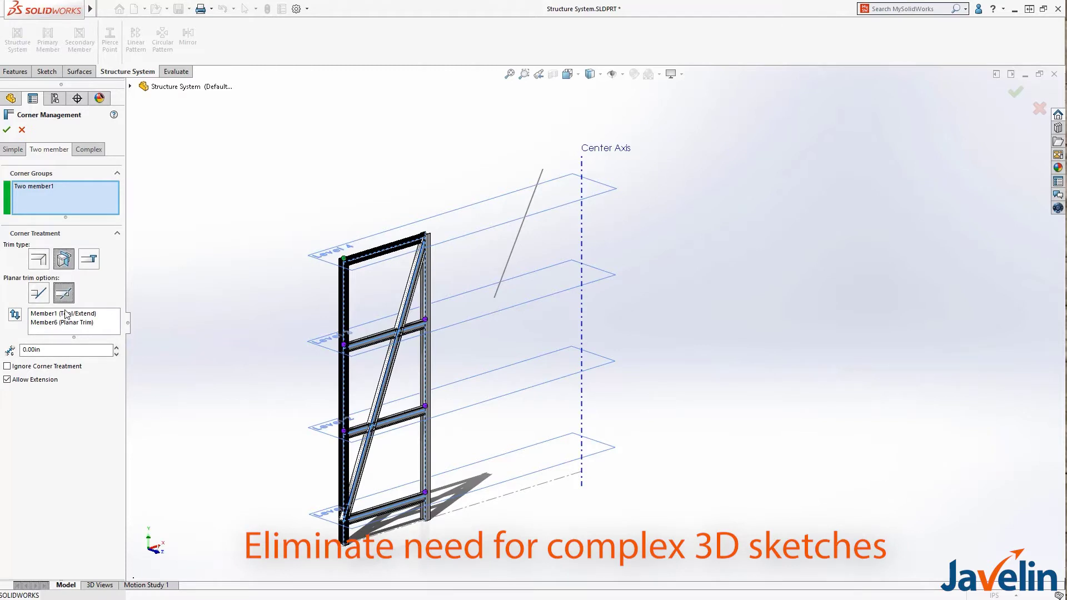
{"action": "left_click", "coordinate": [65, 314]}
{"action": "left_click", "coordinate": [63, 321]}
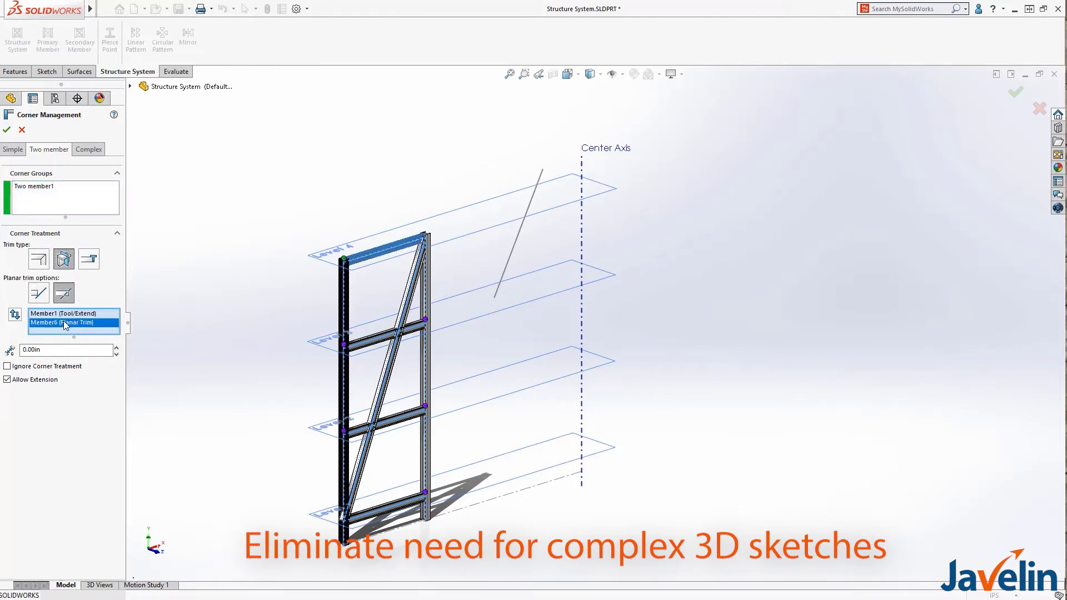
Set Complex1's trim order with Member4 as trim tool and apply Corner Management1
{"action": "left_click", "coordinate": [89, 149]}
{"action": "left_click", "coordinate": [37, 188]}
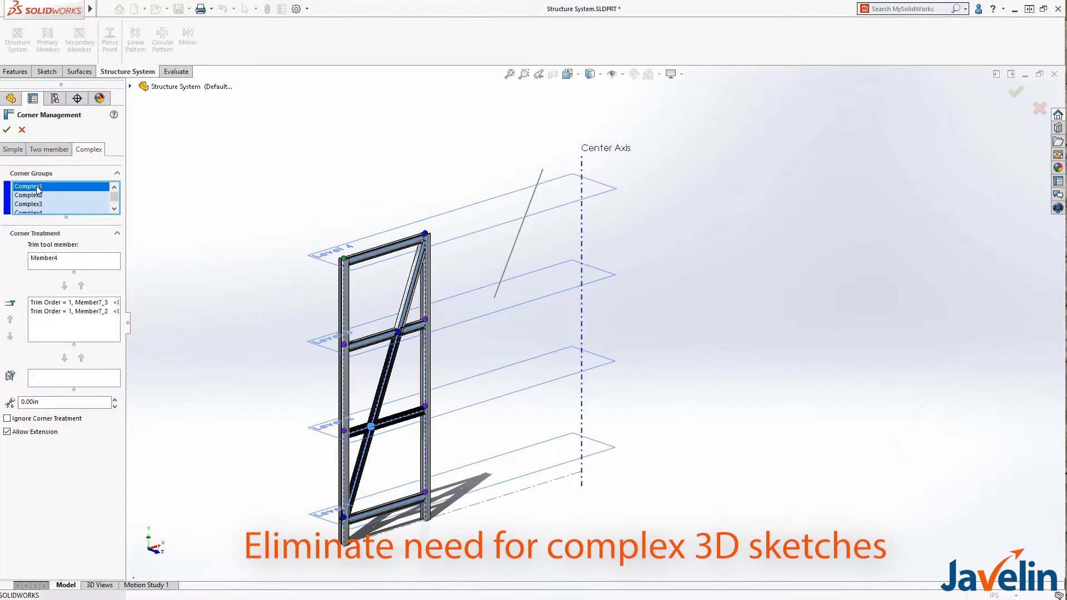
{"action": "left_click", "coordinate": [50, 259]}
{"action": "left_click", "coordinate": [53, 302]}
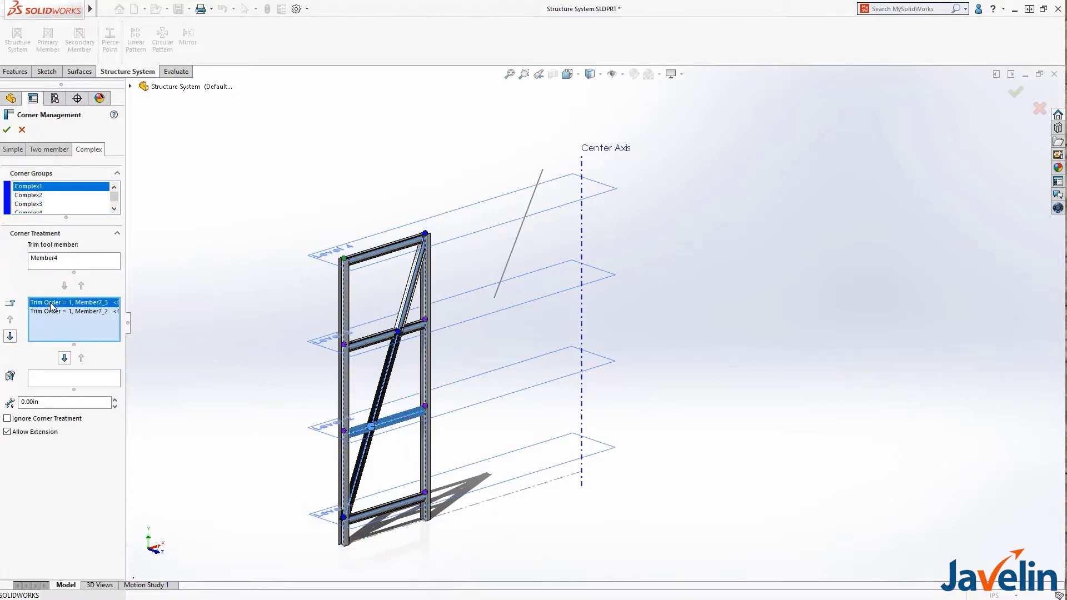
{"action": "left_click", "coordinate": [54, 312]}
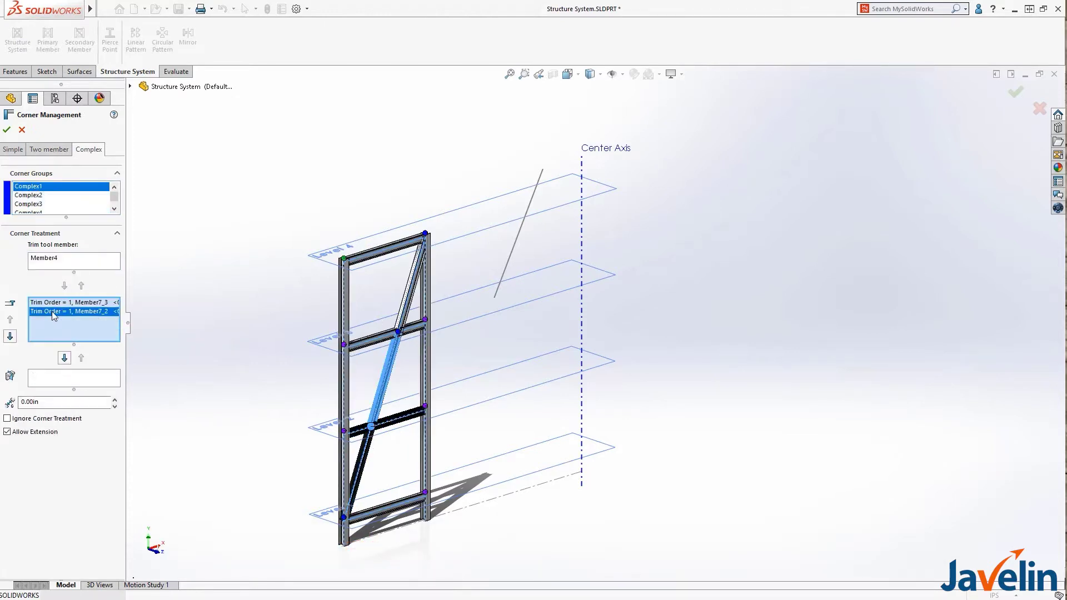
{"action": "left_click", "coordinate": [7, 130]}
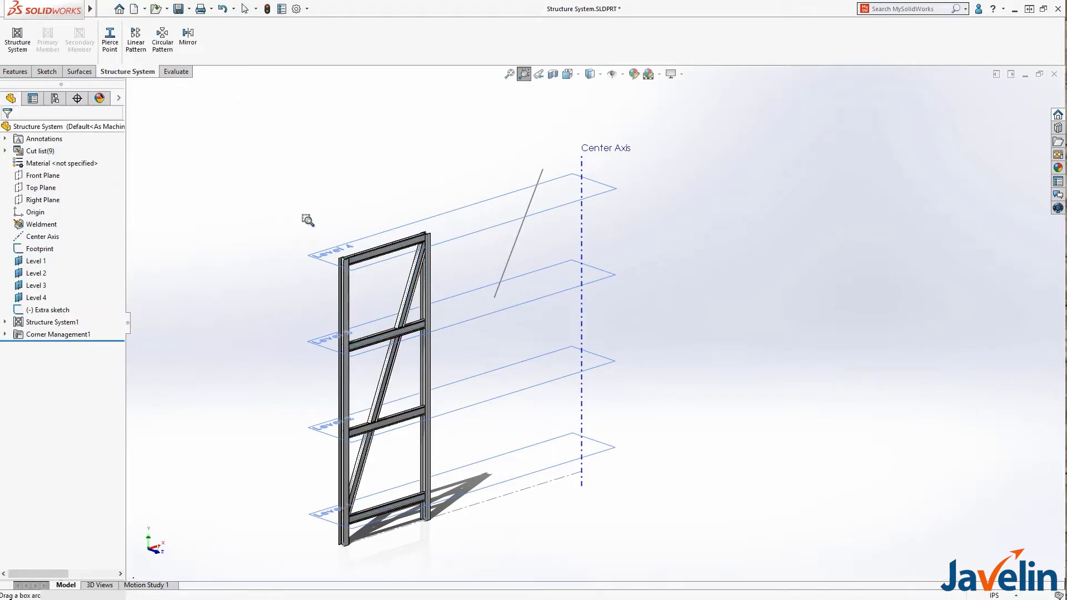
{"action": "left_click_drag", "start_coordinate": [404, 221], "coordinate": [462, 280]}
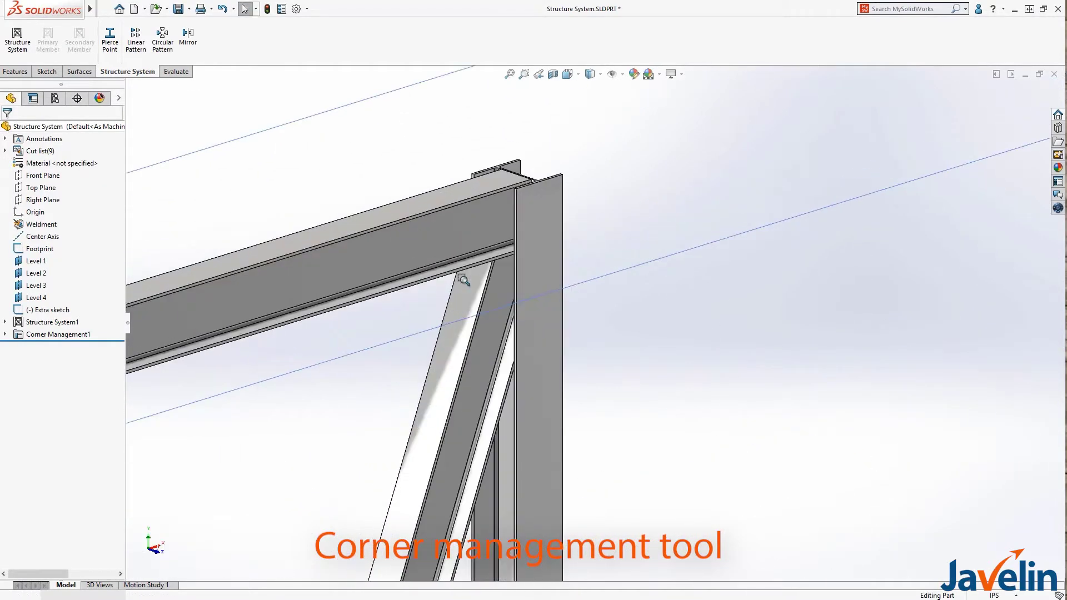
{"action": "middle_click_drag", "start_coordinate": [539, 264], "coordinate": [488, 228]}
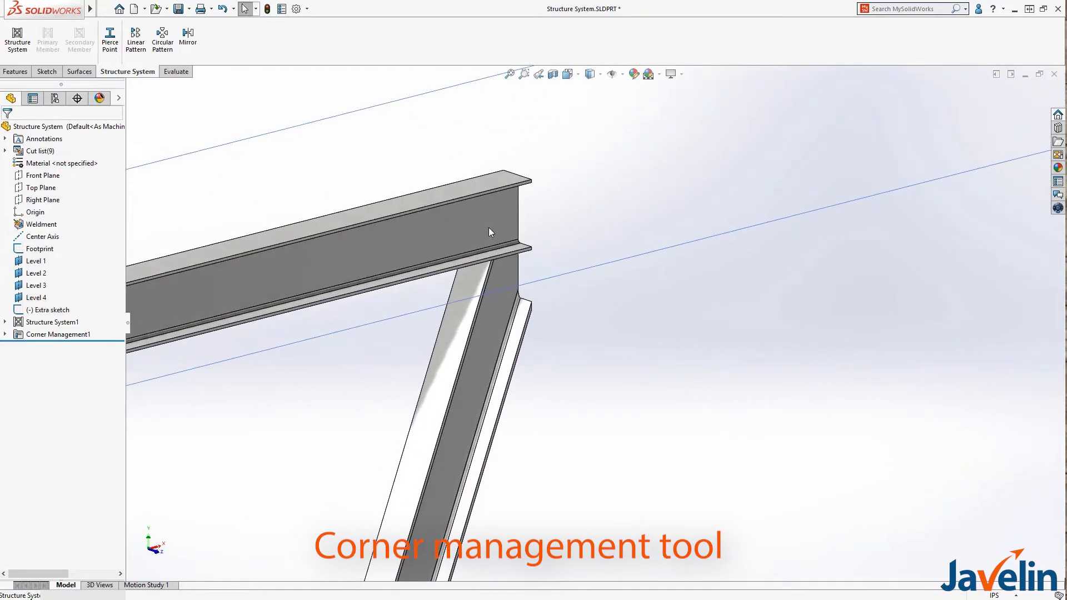
{"action": "left_click", "coordinate": [538, 74]}
{"action": "left_click", "coordinate": [538, 75]}
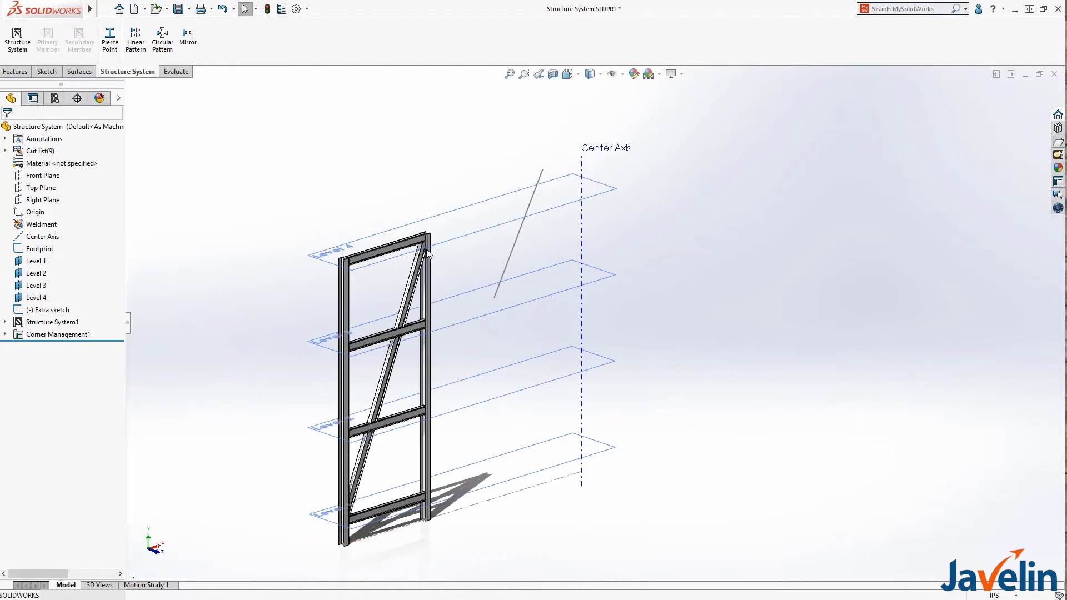
{"action": "left_click", "coordinate": [582, 185]}
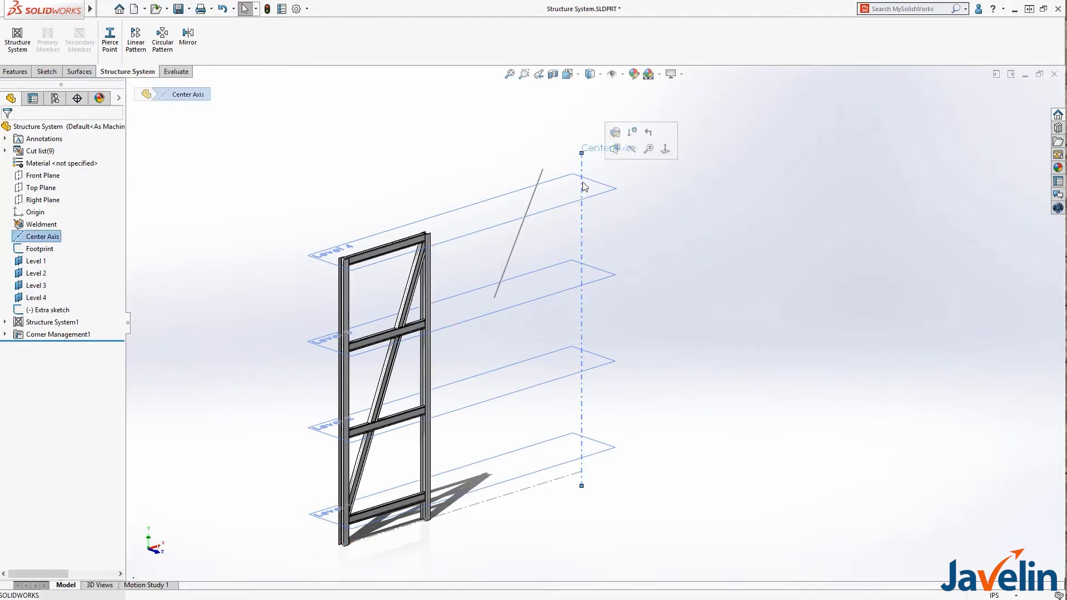
Circular-pattern the Structure System1 body 12 times about the Center Axis as CirPattern1
{"action": "left_click", "coordinate": [162, 39]}
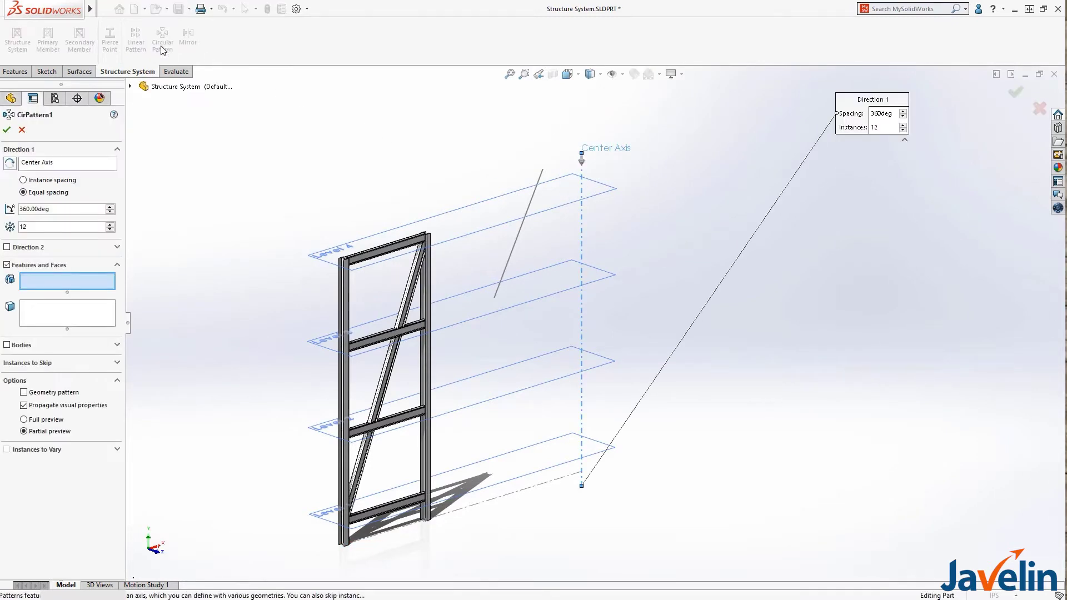
{"action": "left_click", "coordinate": [8, 345]}
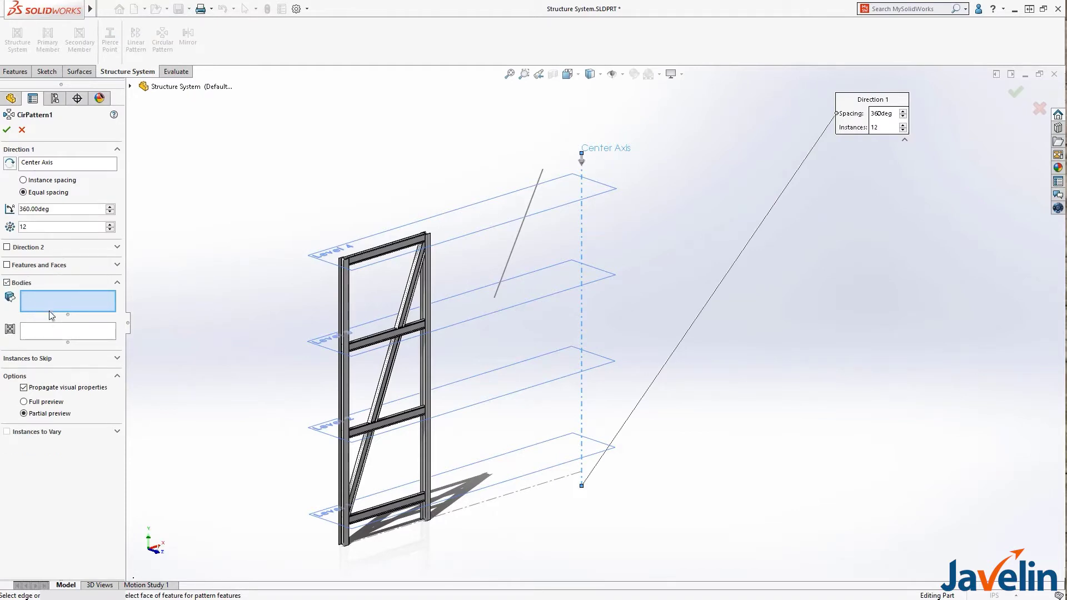
{"action": "left_click", "coordinate": [48, 332]}
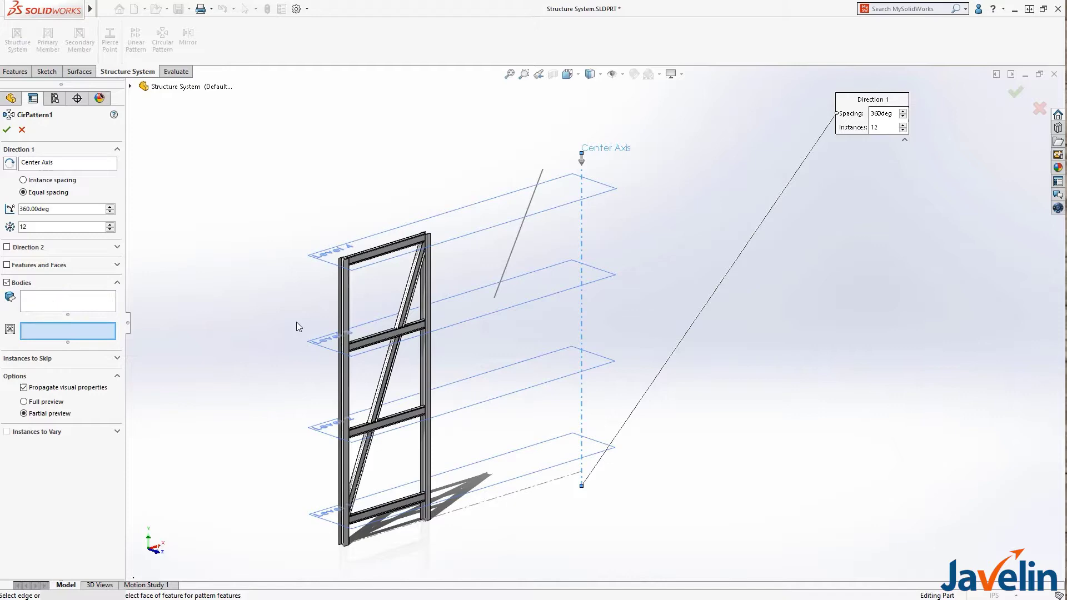
{"action": "left_click", "coordinate": [344, 316]}
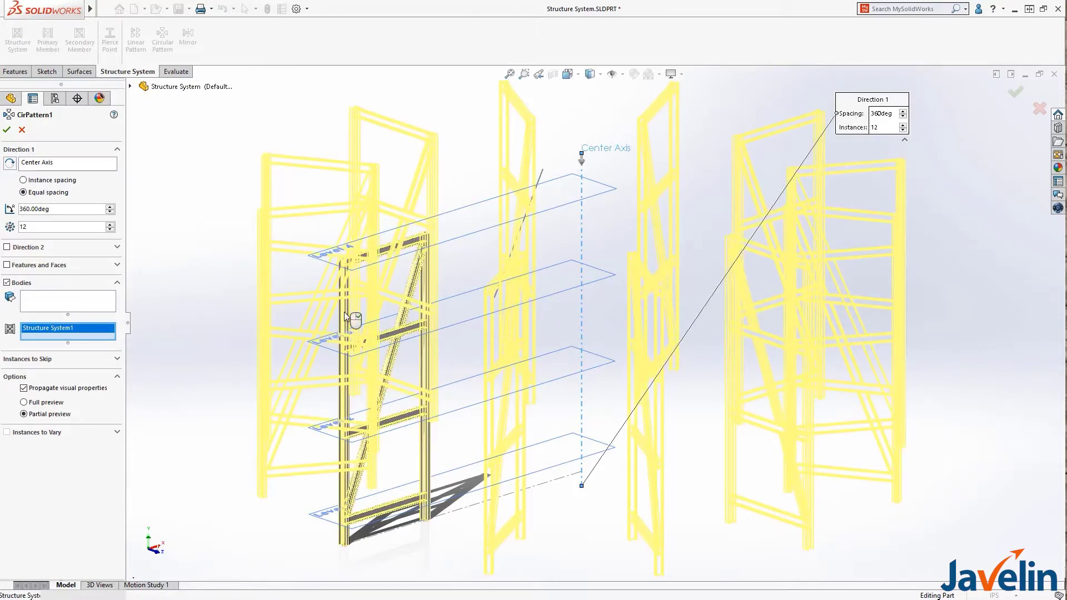
{"action": "key", "text": "Return"}
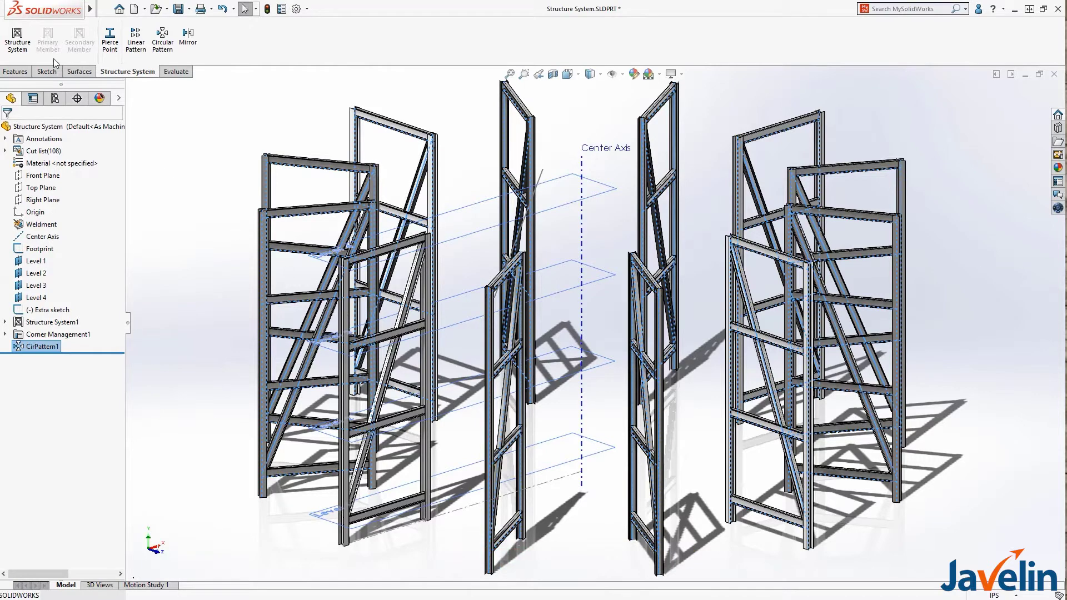
Start plane-bounded secondary members between two pairs of patterned uprights
{"action": "left_click", "coordinate": [17, 39]}
{"action": "left_click", "coordinate": [79, 44]}
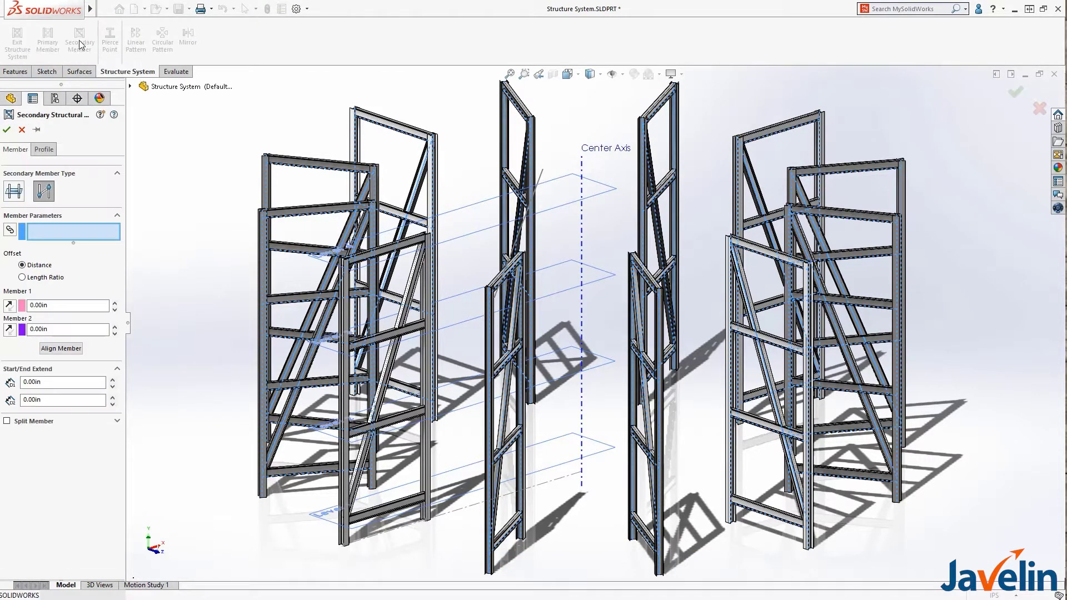
{"action": "left_click", "coordinate": [20, 191]}
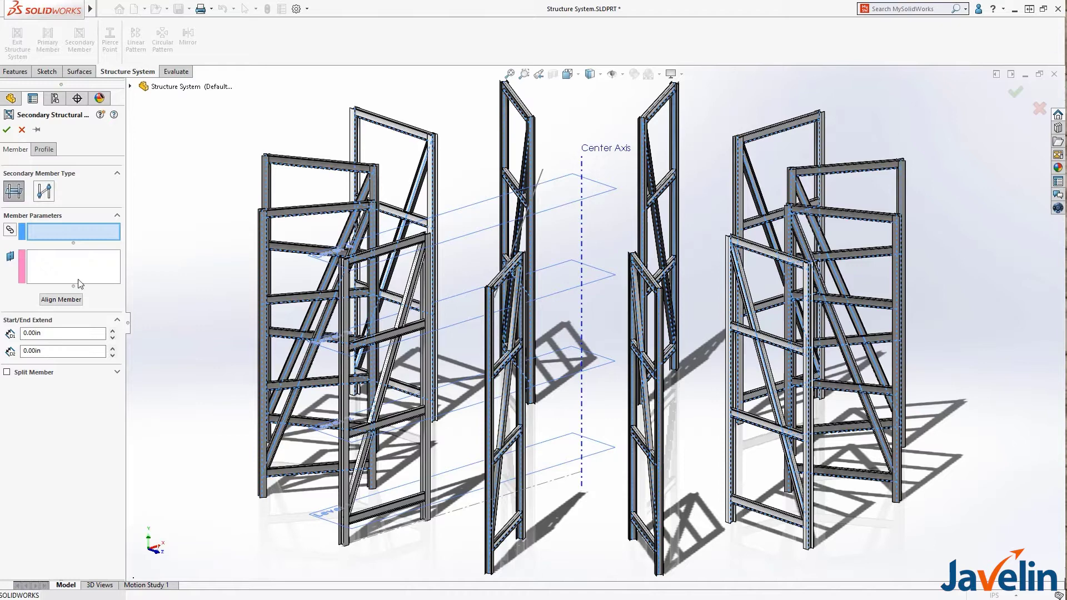
{"action": "left_click", "coordinate": [344, 543]}
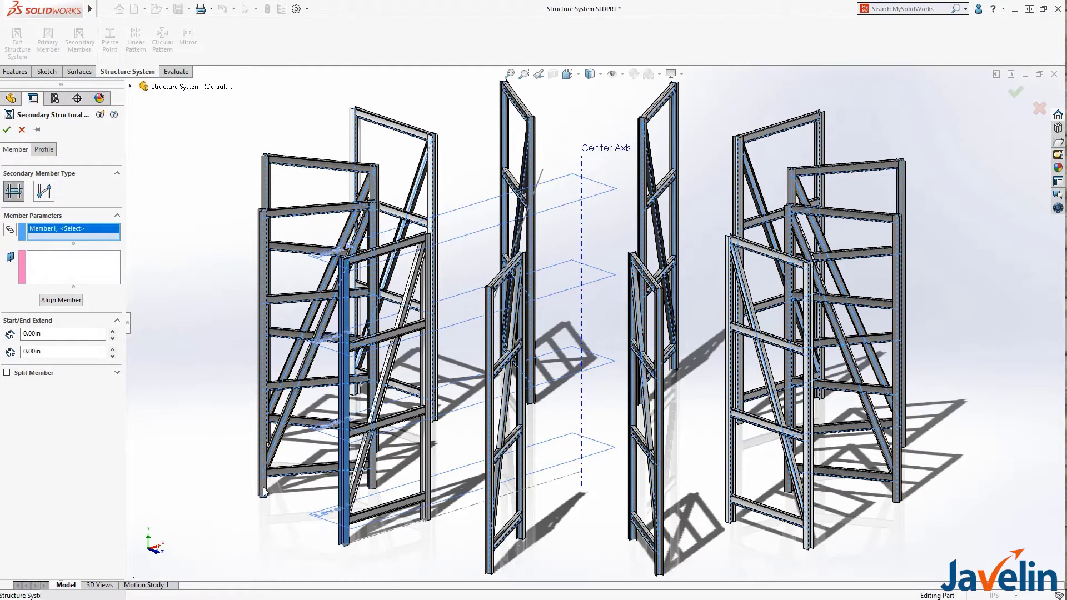
{"action": "left_click", "coordinate": [263, 490]}
{"action": "left_click", "coordinate": [373, 486]}
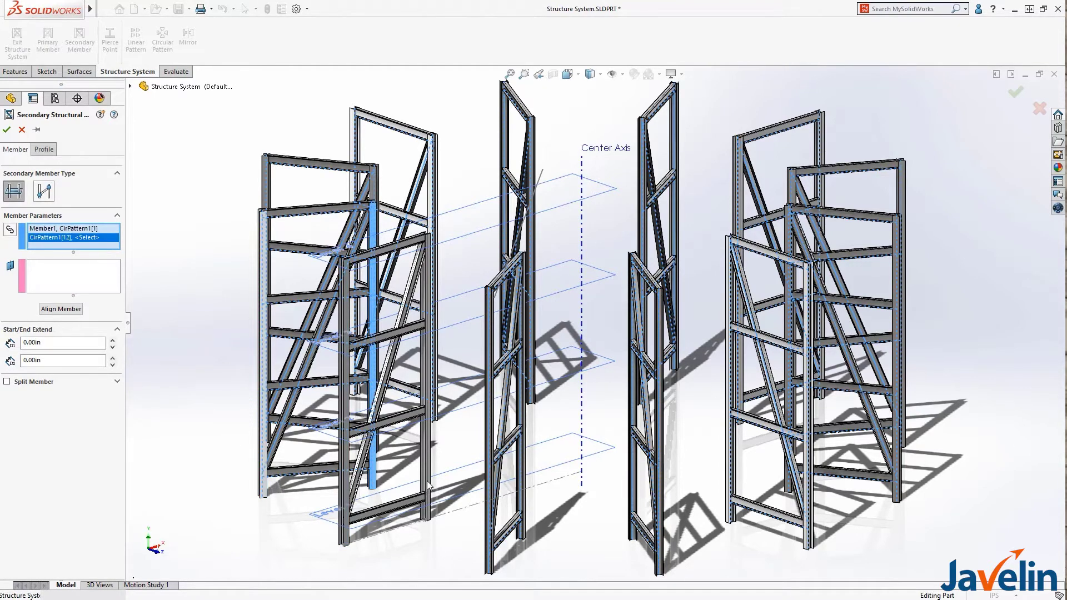
{"action": "left_click", "coordinate": [428, 484]}
Bound the members by planes Level 1–4 and begin setting the W14x48 profile's pierce point
{"action": "left_click", "coordinate": [91, 278]}
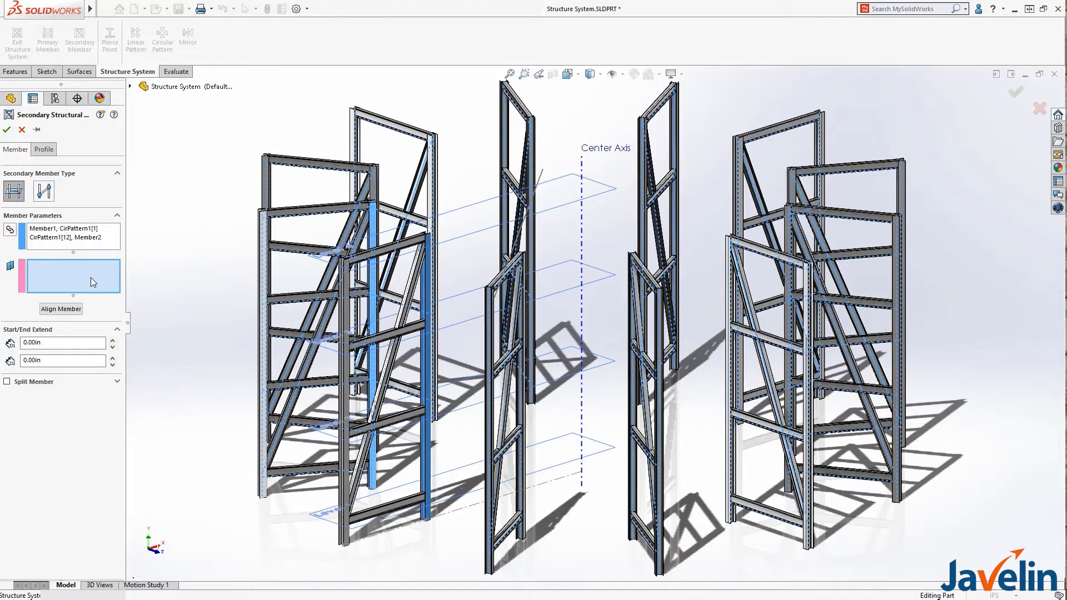
{"action": "left_click", "coordinate": [328, 506]}
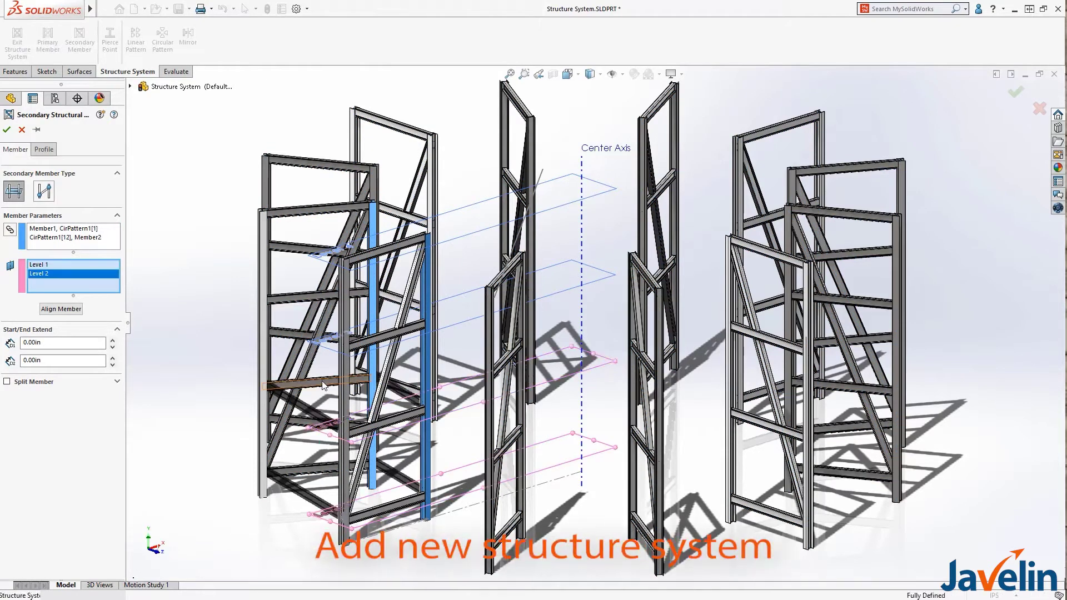
{"action": "left_click", "coordinate": [328, 425]}
{"action": "left_click", "coordinate": [331, 342]}
{"action": "left_click", "coordinate": [295, 255]}
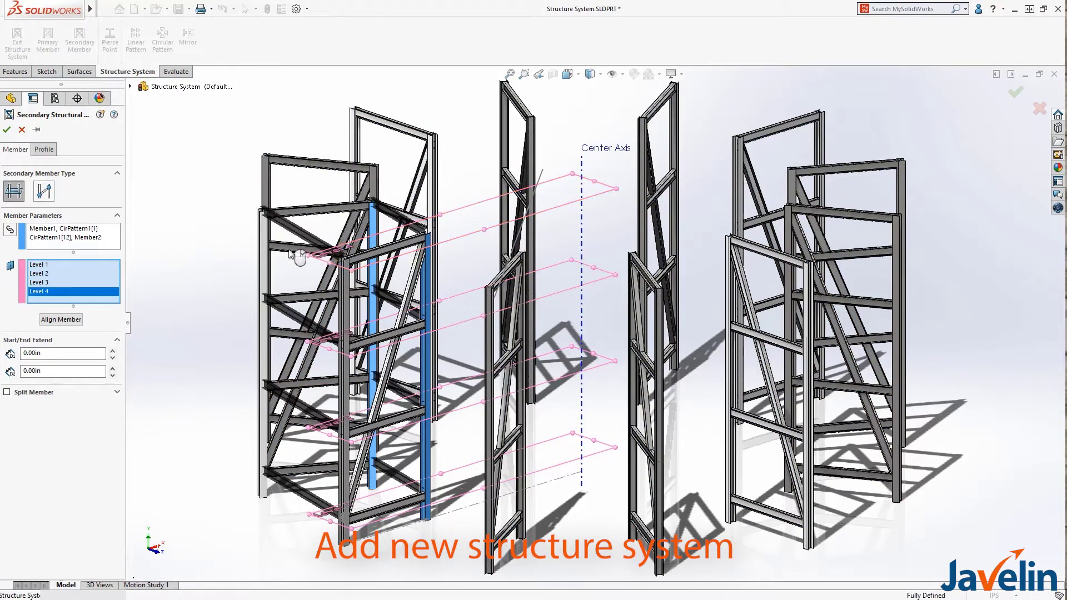
{"action": "left_click", "coordinate": [45, 150]}
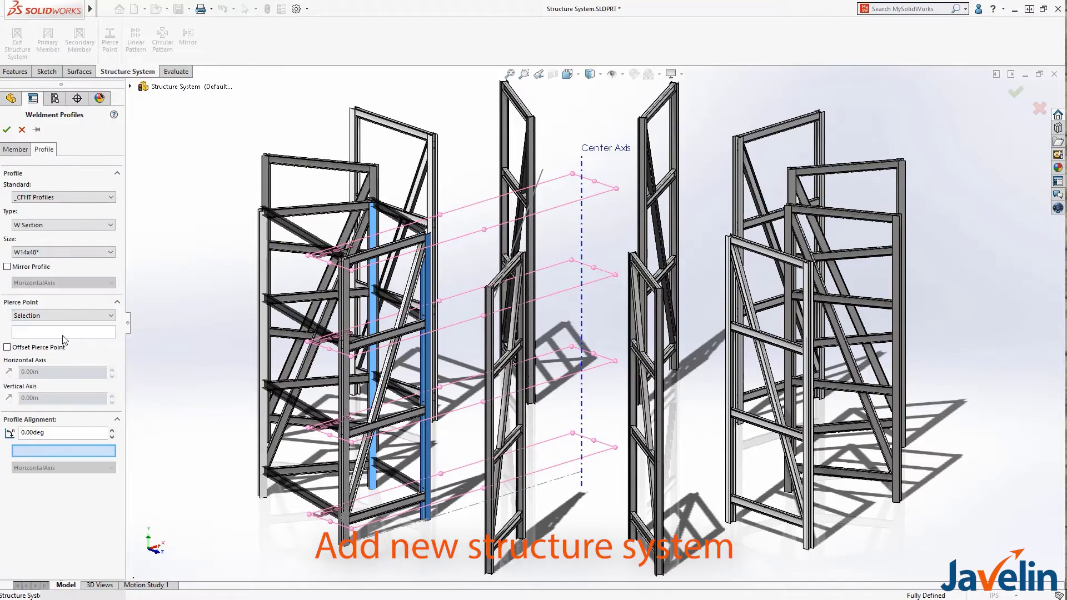
{"action": "left_click", "coordinate": [86, 331]}
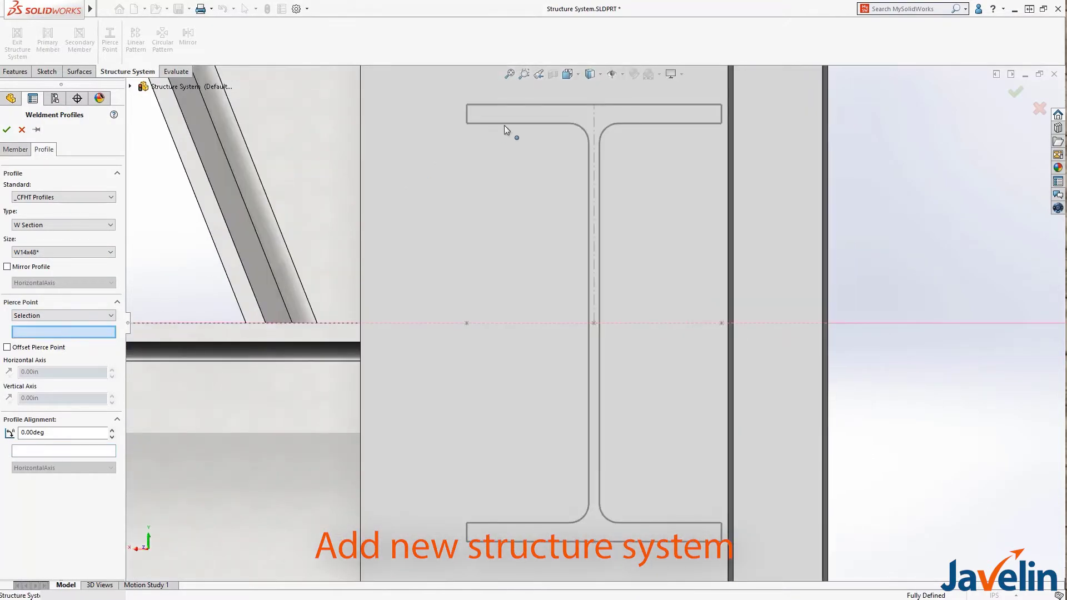
Place the profile pierce point at its top midpoint and exit Structure System2
{"action": "left_click", "coordinate": [593, 104]}
{"action": "key", "text": "Return"}
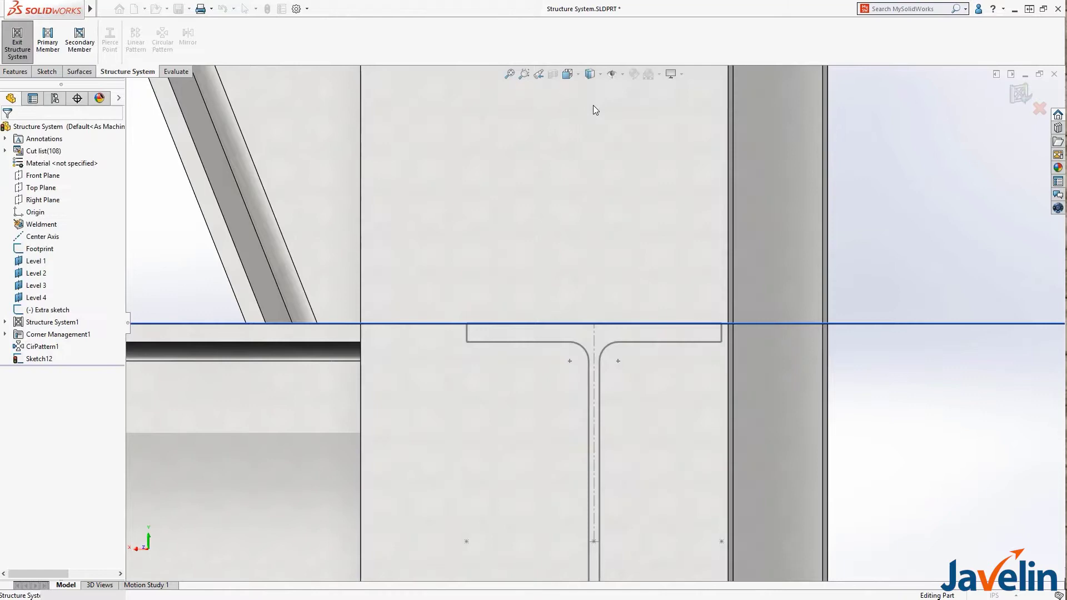
{"action": "left_click", "coordinate": [539, 75]}
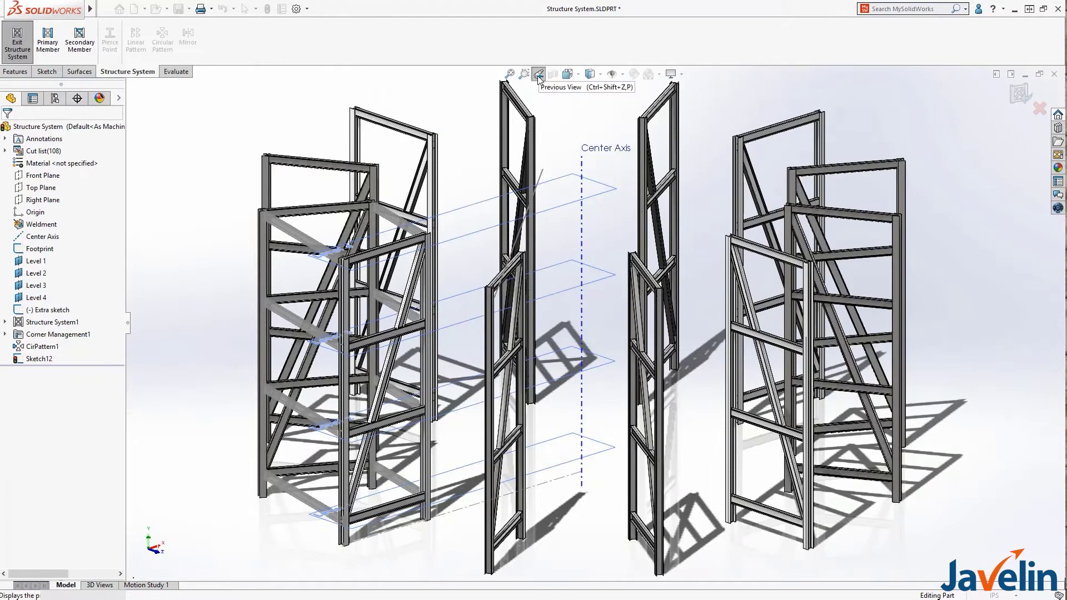
{"action": "left_click", "coordinate": [17, 44]}
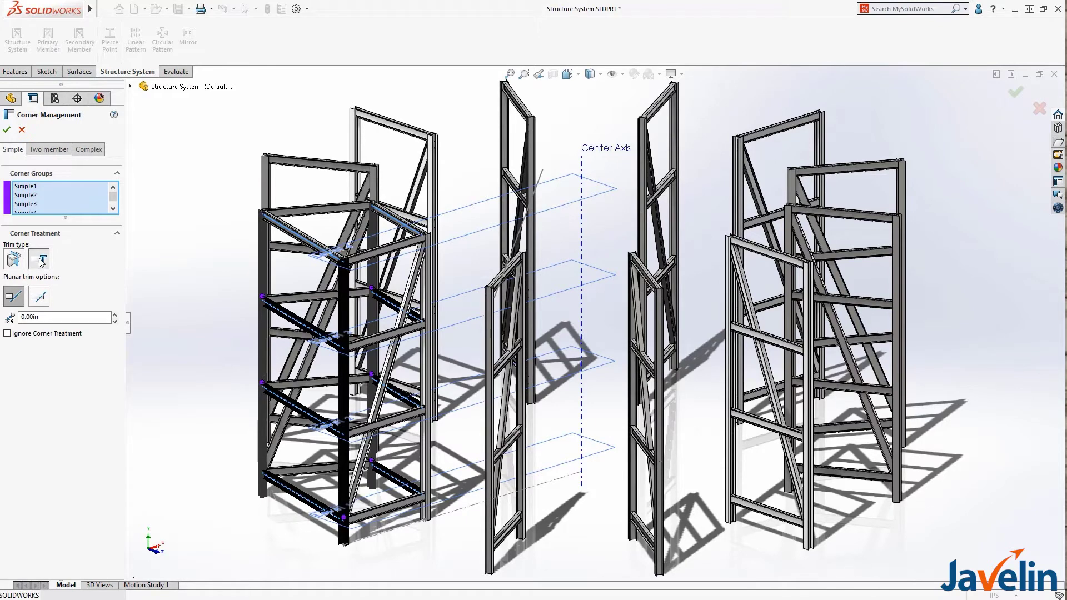
Change the two-member trim type, review Complex1–3 trim order, and accept Corner Management2
{"action": "left_click", "coordinate": [47, 150]}
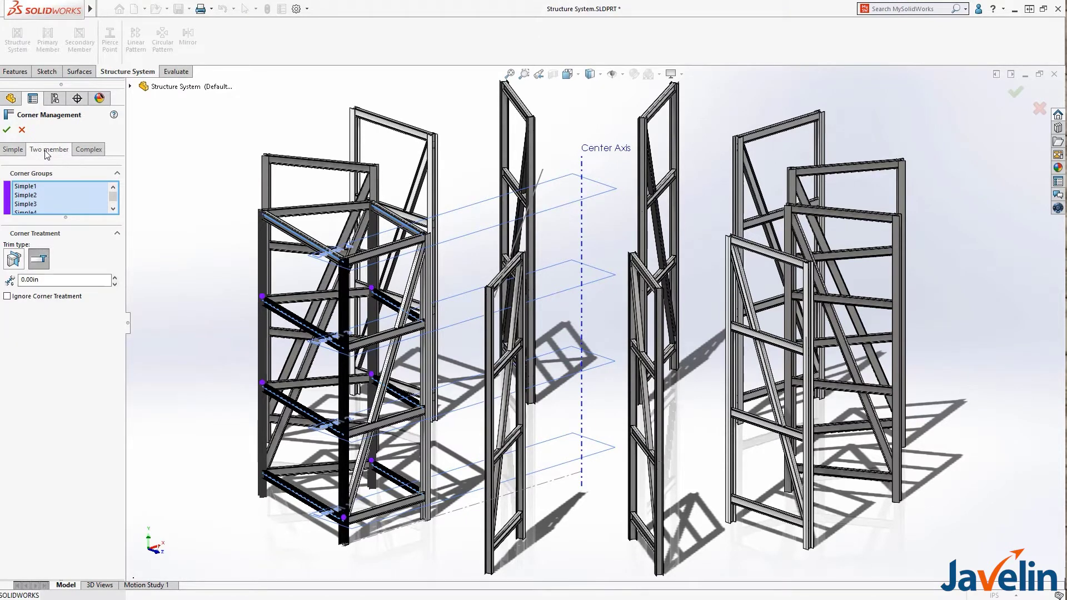
{"action": "left_click", "coordinate": [91, 261]}
{"action": "left_click", "coordinate": [90, 150]}
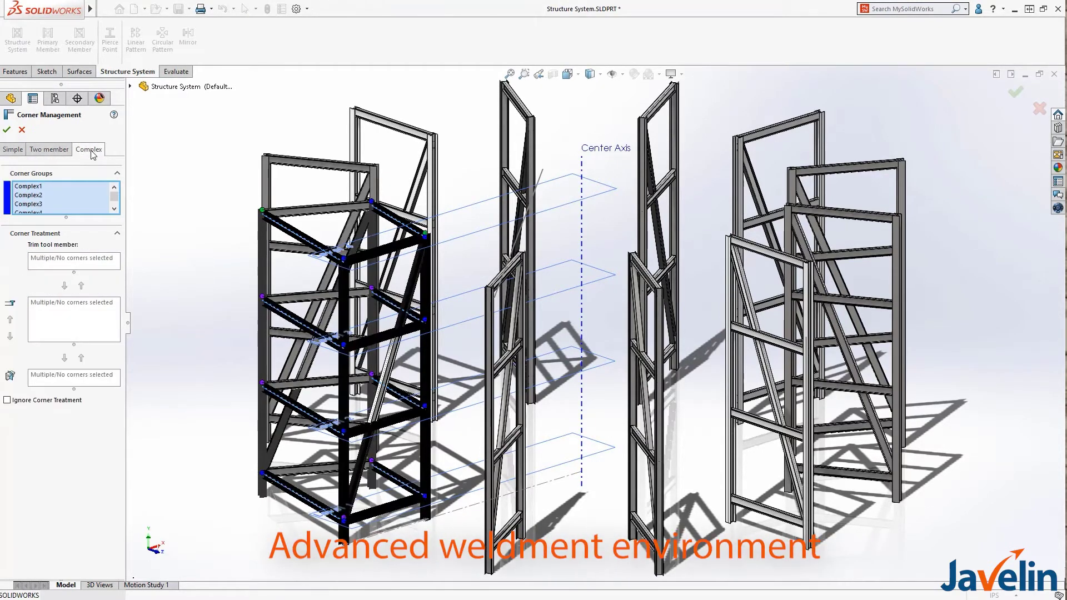
{"action": "left_click", "coordinate": [33, 187]}
{"action": "left_click", "coordinate": [34, 195]}
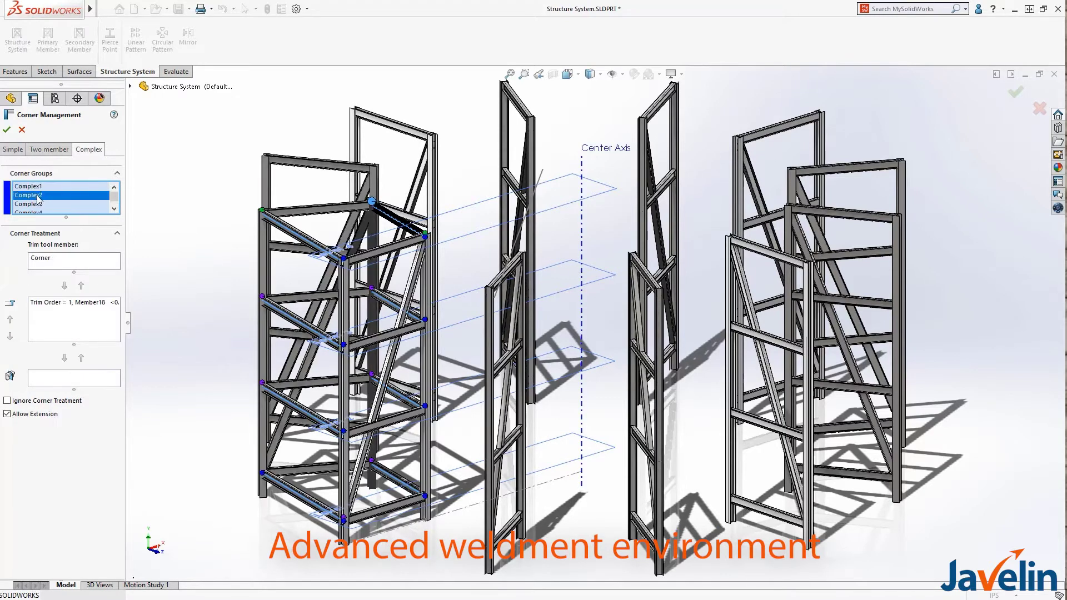
{"action": "left_click", "coordinate": [37, 204]}
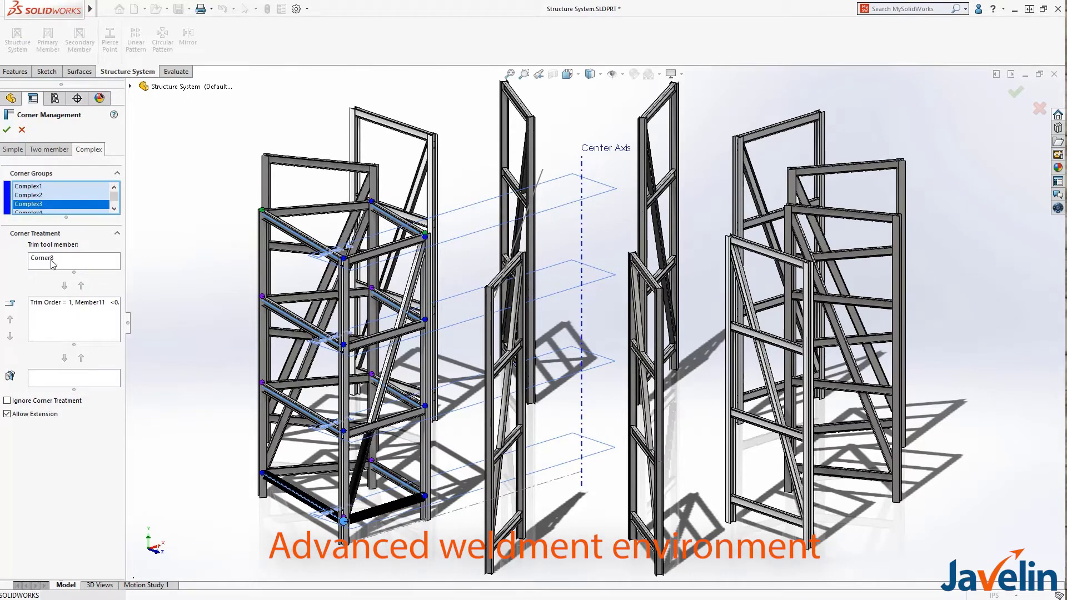
{"action": "left_click", "coordinate": [64, 306]}
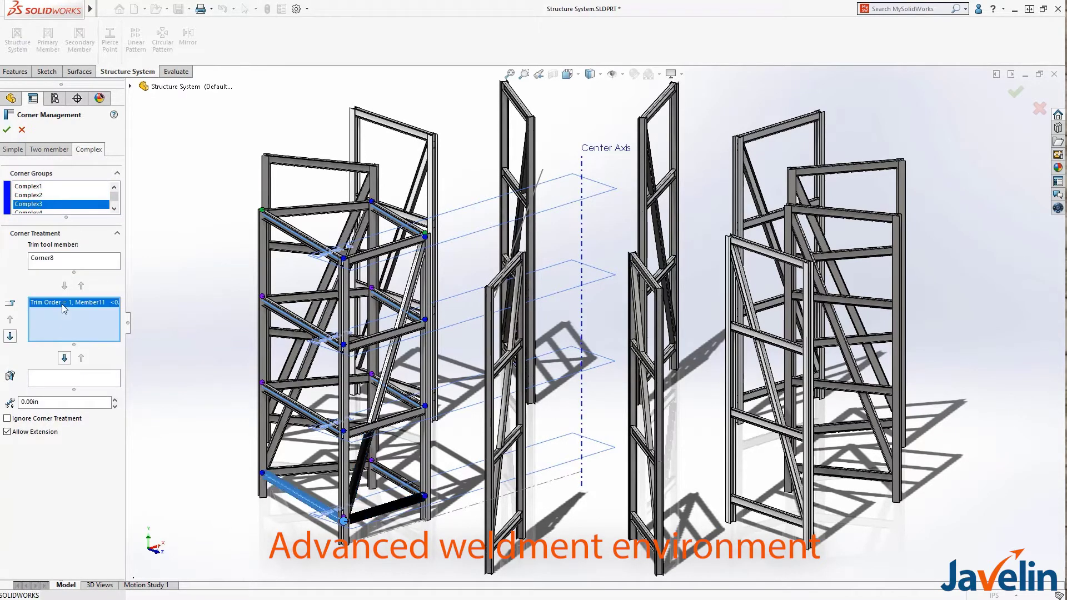
{"action": "left_click", "coordinate": [7, 129]}
Start a 12-instance, 360° circular pattern of bodies about the Center Axis
{"action": "left_click", "coordinate": [45, 236]}
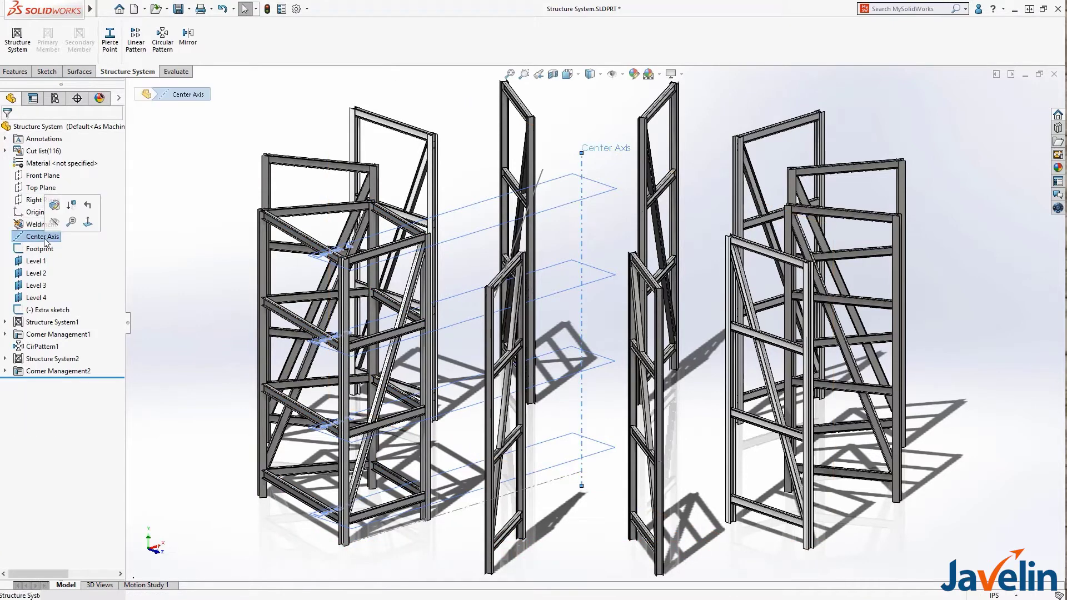
{"action": "left_click", "coordinate": [163, 42]}
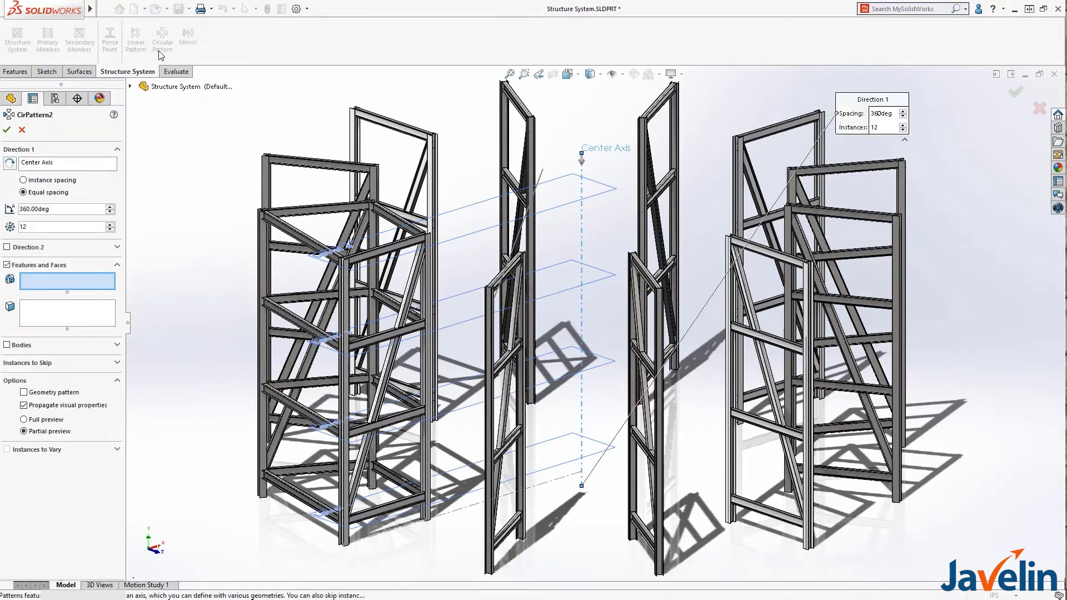
{"action": "left_click", "coordinate": [7, 345]}
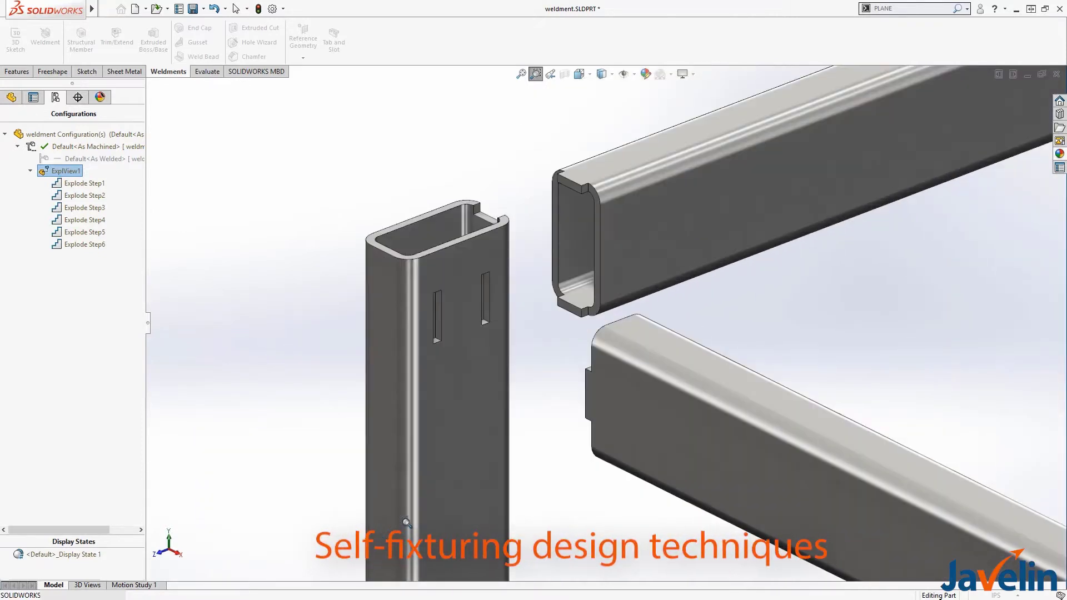
Leave Zoom to Area and orbit around the slotted column and tubes
{"action": "key", "text": "Escape"}
{"action": "middle_click_drag", "start_coordinate": [778, 309], "coordinate": [602, 367]}
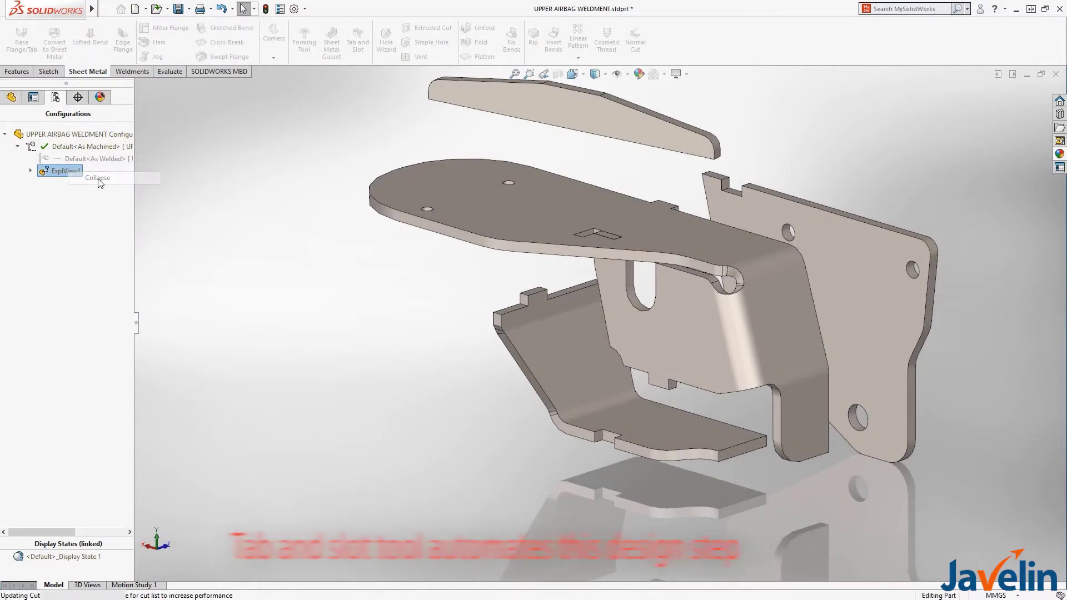
Start a Tab and Slot on the top plate's edge and slot face with 20 mm end offsets
{"action": "left_click", "coordinate": [356, 58]}
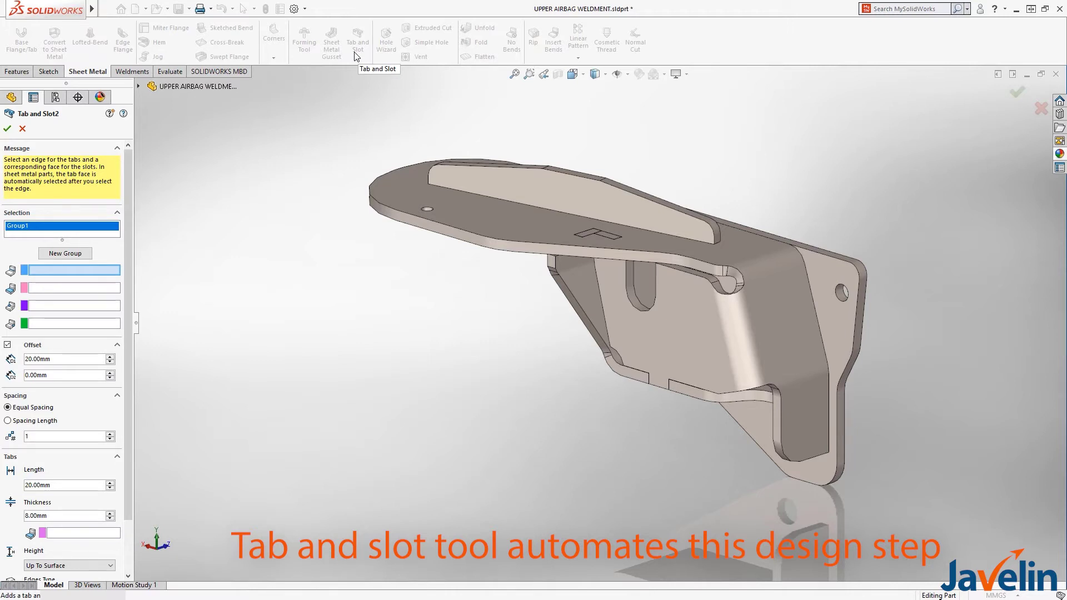
{"action": "left_click", "coordinate": [441, 187]}
{"action": "middle_click_drag", "start_coordinate": [441, 188], "coordinate": [436, 302]}
{"action": "left_click", "coordinate": [451, 272]}
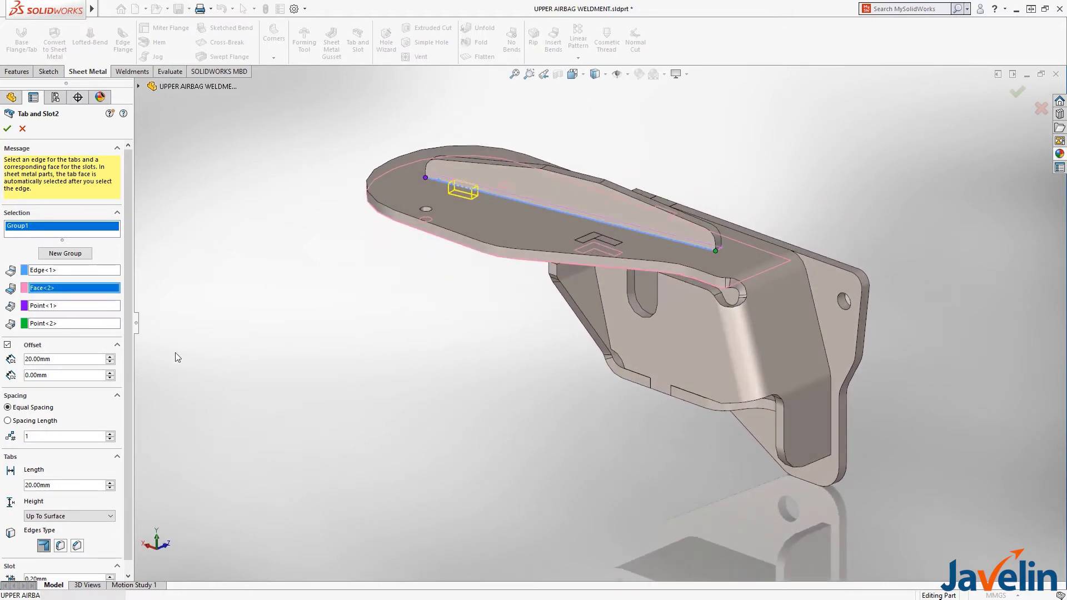
{"action": "double_click", "coordinate": [75, 375]}
{"action": "type", "text": "20"}
{"action": "key", "text": "Return"}
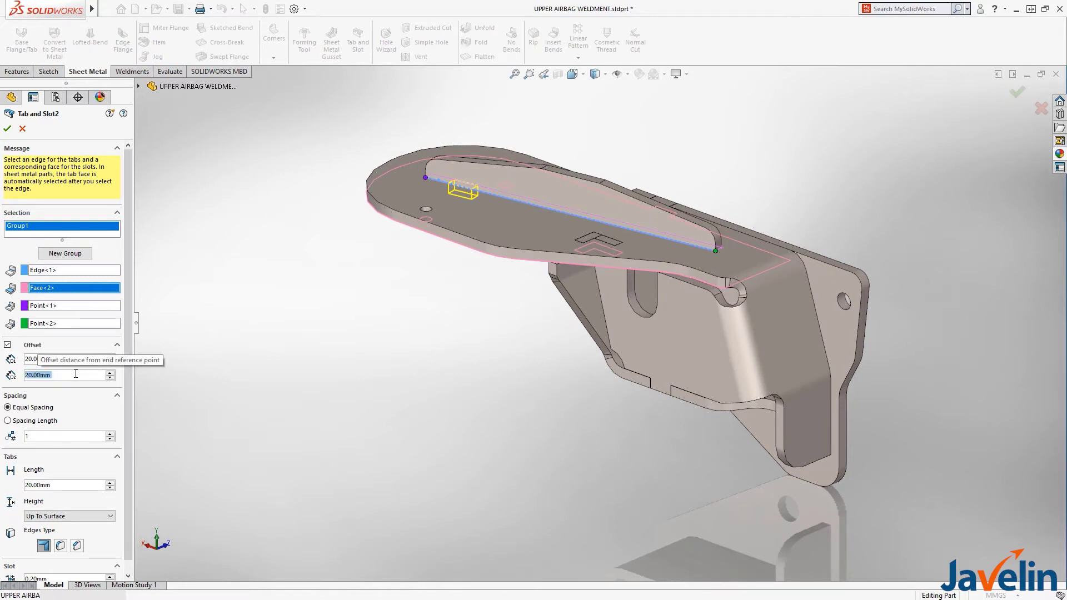
Set two tabs of 20 mm length with Up To Surface height
{"action": "left_click", "coordinate": [110, 434]}
{"action": "left_click", "coordinate": [110, 434]}
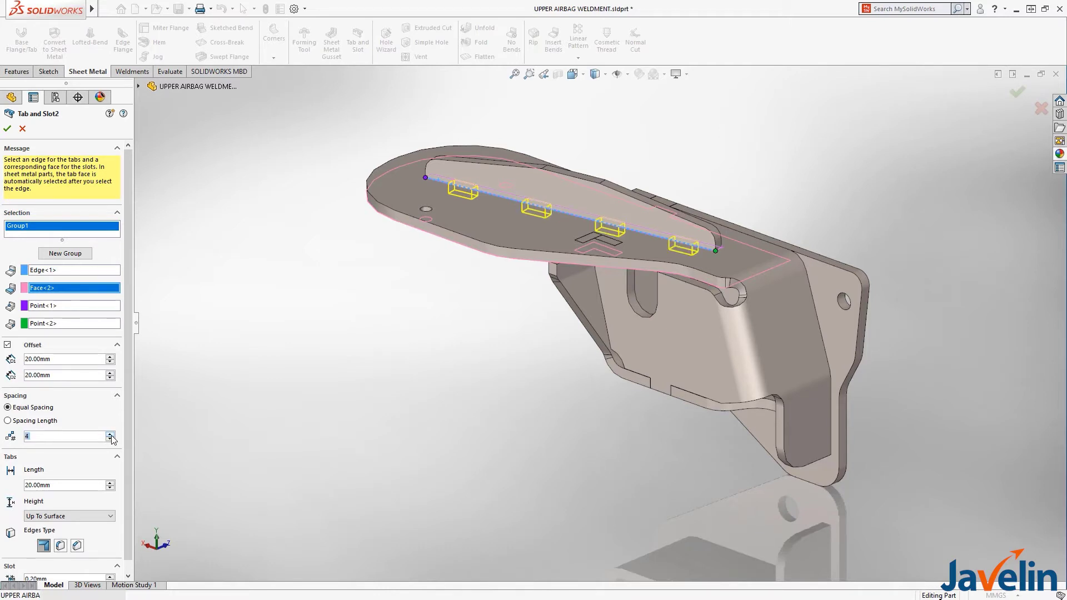
{"action": "left_click", "coordinate": [111, 439]}
{"action": "left_click", "coordinate": [110, 488]}
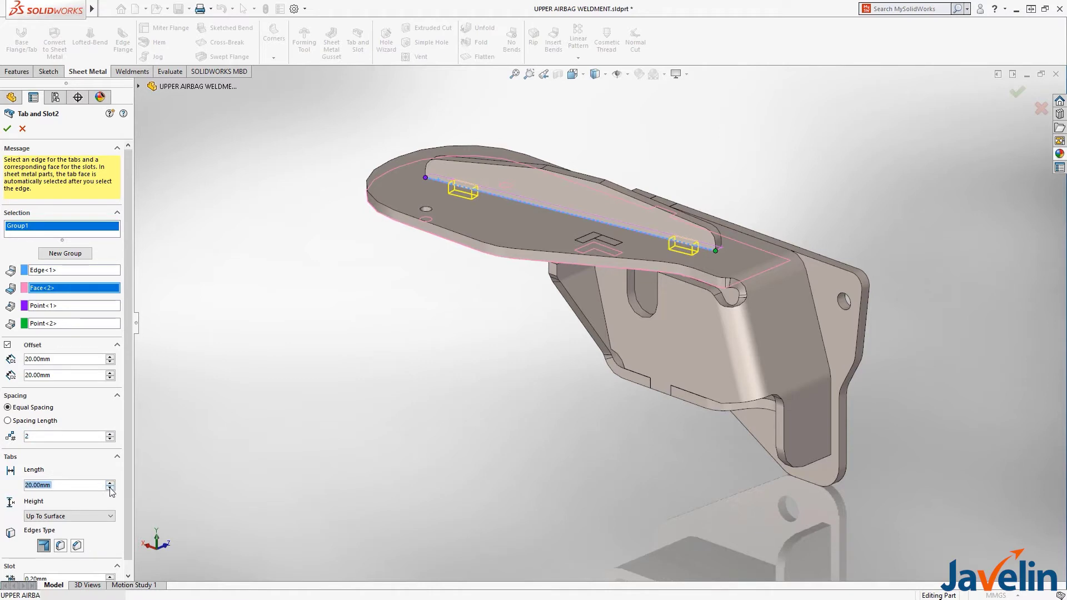
{"action": "left_click", "coordinate": [95, 518]}
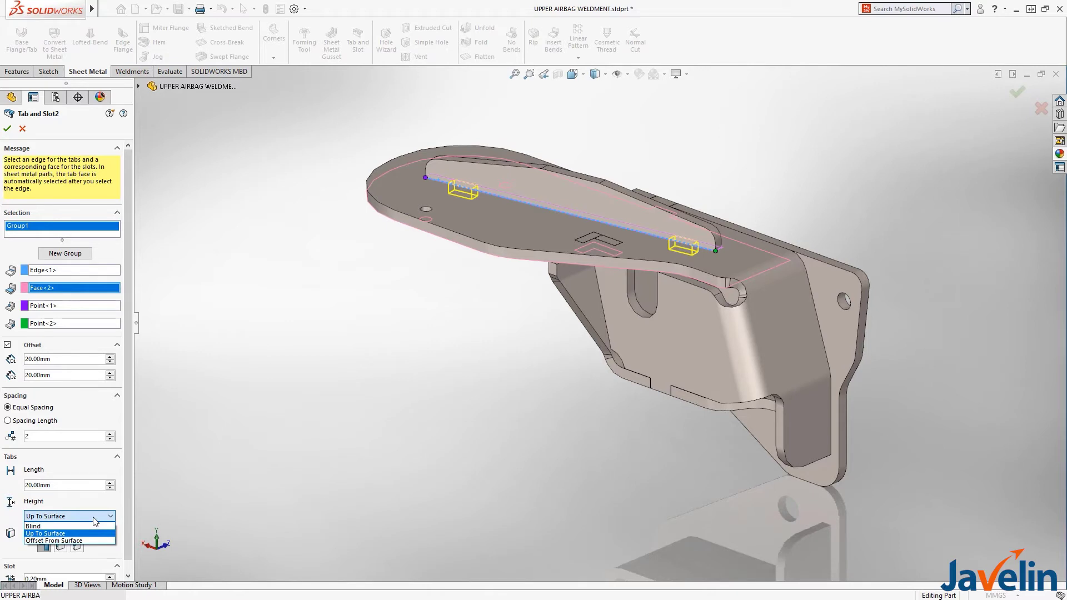
{"action": "left_click", "coordinate": [95, 520]}
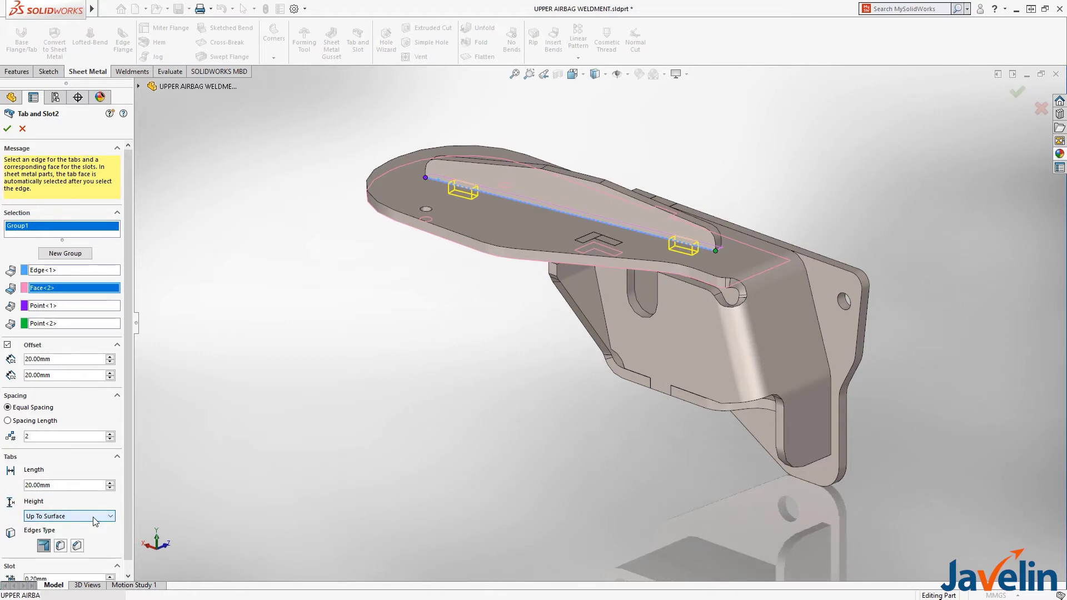
Give the tab corners 3 mm chamfered edges instead of fillets
{"action": "left_click", "coordinate": [60, 546]}
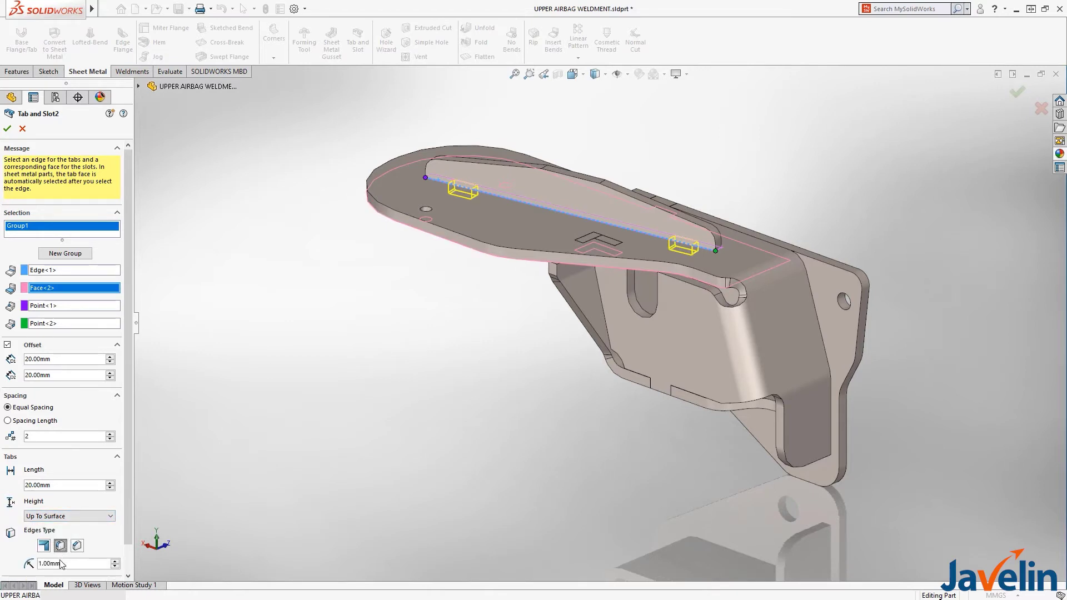
{"action": "double_click", "coordinate": [62, 563]}
{"action": "type", "text": "3"}
{"action": "key", "text": "Return"}
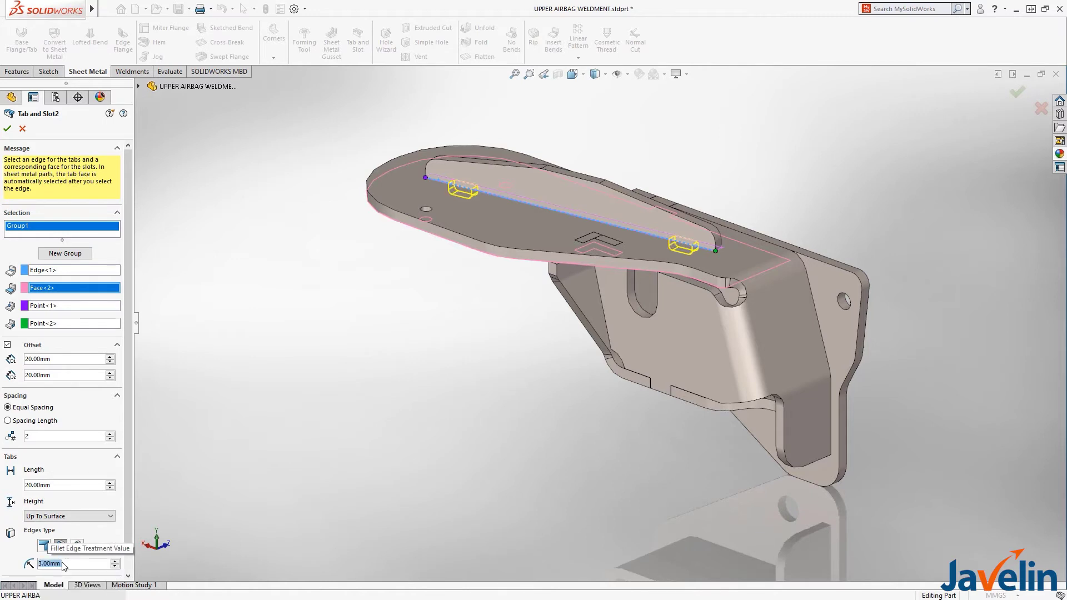
{"action": "left_click", "coordinate": [77, 546]}
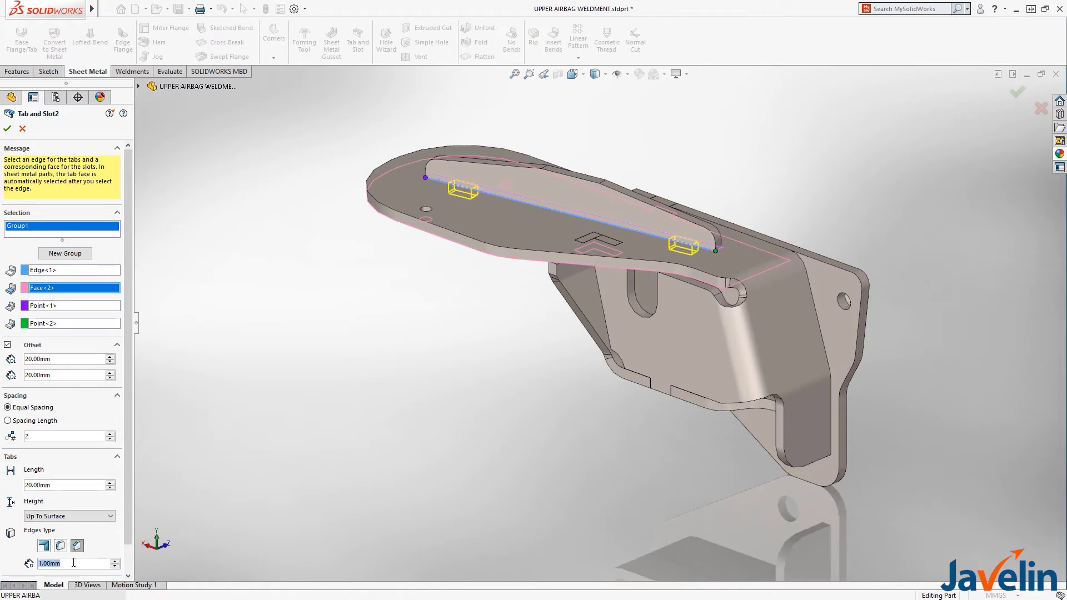
{"action": "type", "text": "3"}
{"action": "key", "text": "Return"}
{"action": "scroll", "coordinate": [127, 566], "scroll_direction": "down", "scroll_amount": 2}
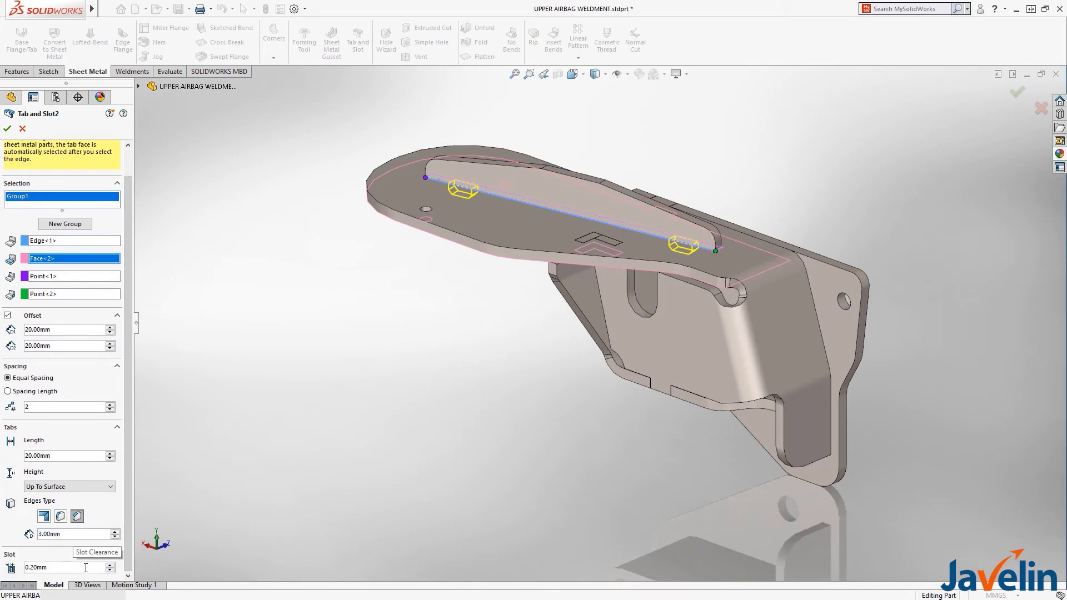
{"action": "right_click", "coordinate": [171, 508]}
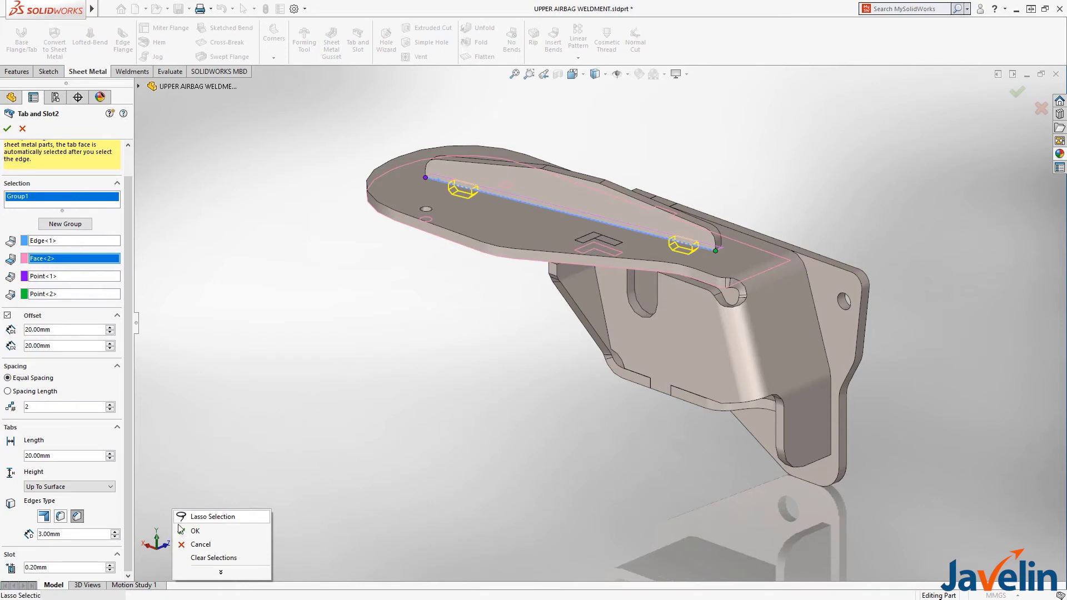
Accept the new tabs and reopen Tab and Slot-Tab1 for editing
{"action": "left_click", "coordinate": [180, 529]}
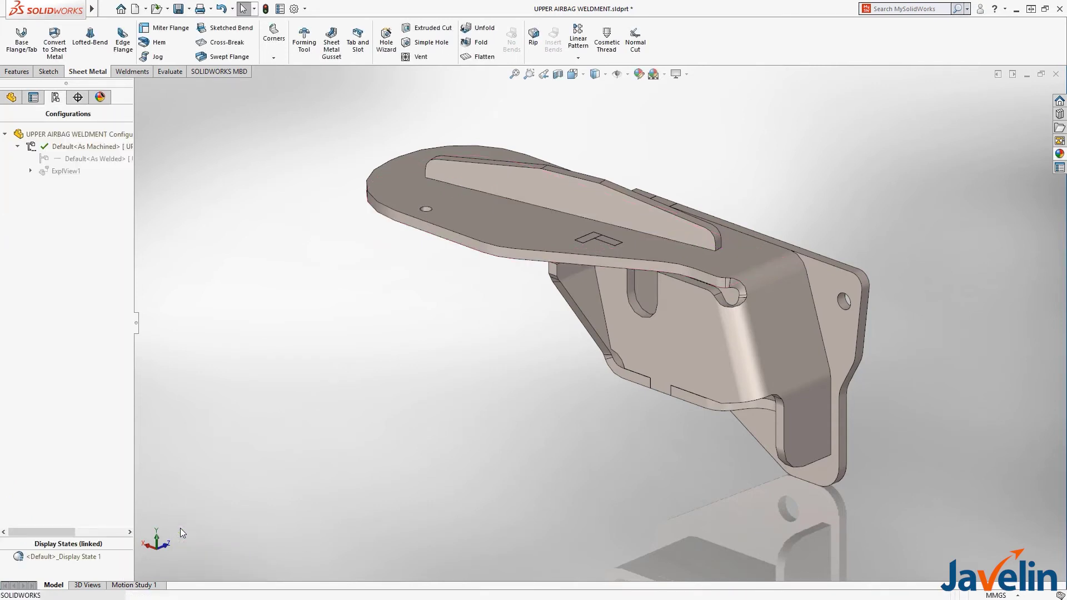
{"action": "left_click", "coordinate": [12, 97]}
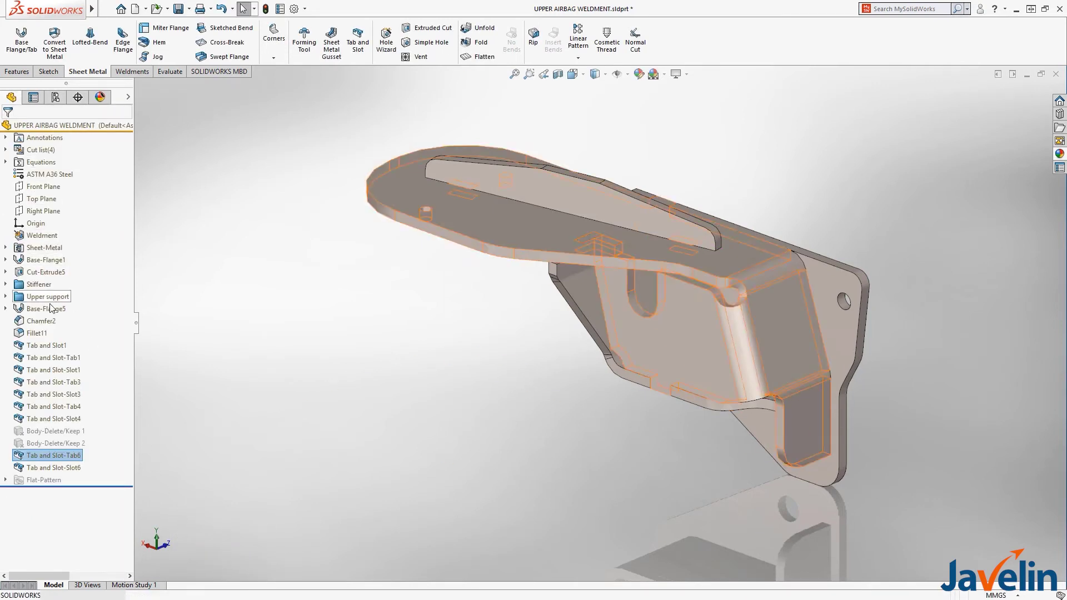
{"action": "left_click", "coordinate": [53, 357]}
{"action": "left_click", "coordinate": [62, 322]}
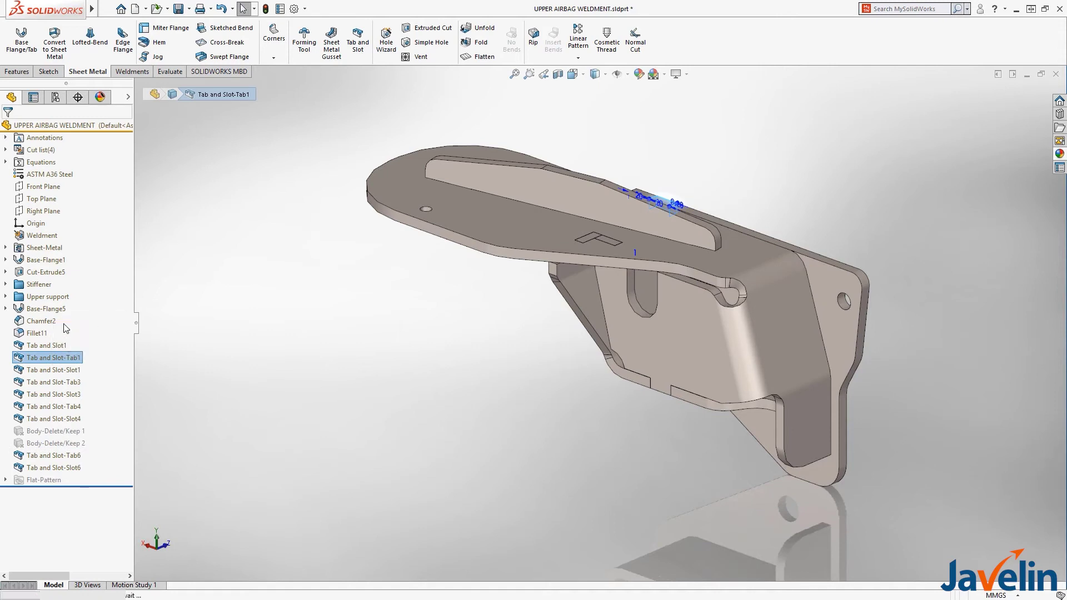
Add a second tab group on the rear plate's vertical edge, slotting into the hidden flange face
{"action": "left_click", "coordinate": [62, 255]}
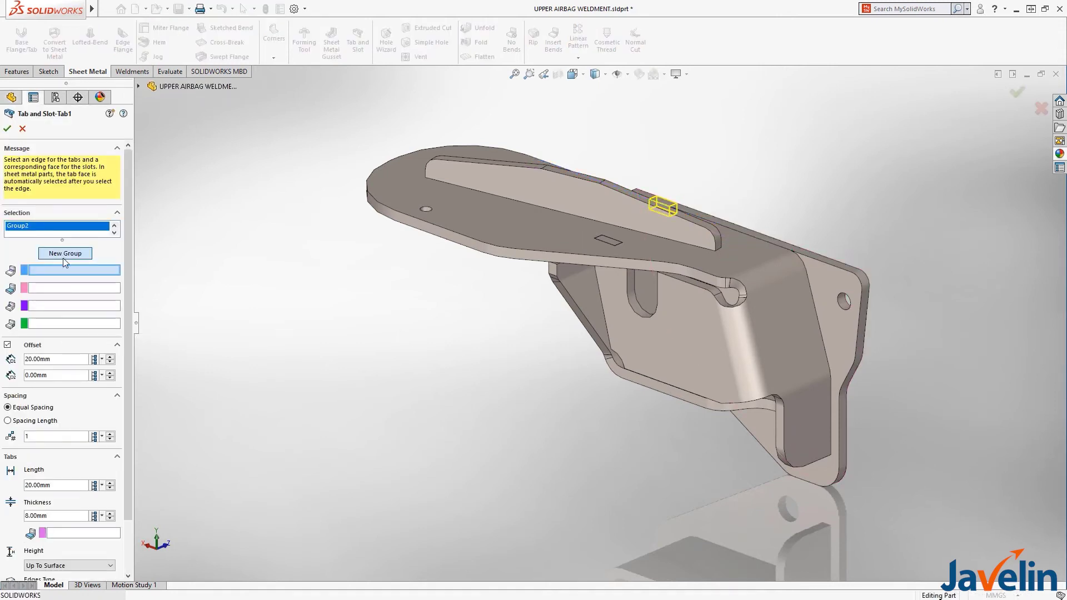
{"action": "left_click", "coordinate": [830, 395]}
{"action": "right_click", "coordinate": [841, 341]}
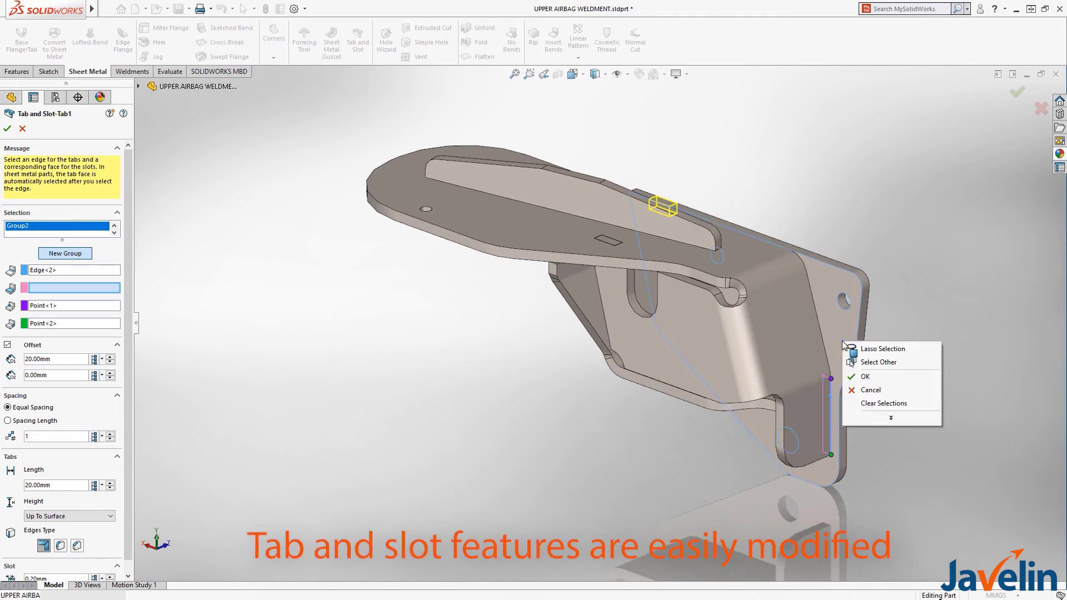
{"action": "left_click", "coordinate": [861, 363]}
{"action": "left_click", "coordinate": [842, 349]}
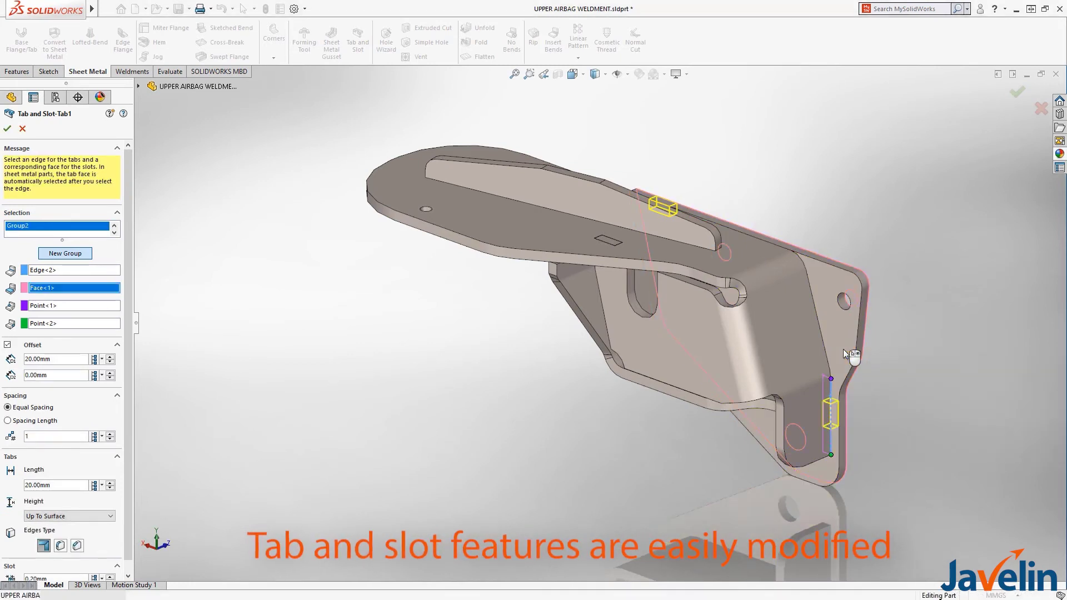
{"action": "left_click", "coordinate": [55, 97]}
{"action": "right_click", "coordinate": [61, 175]}
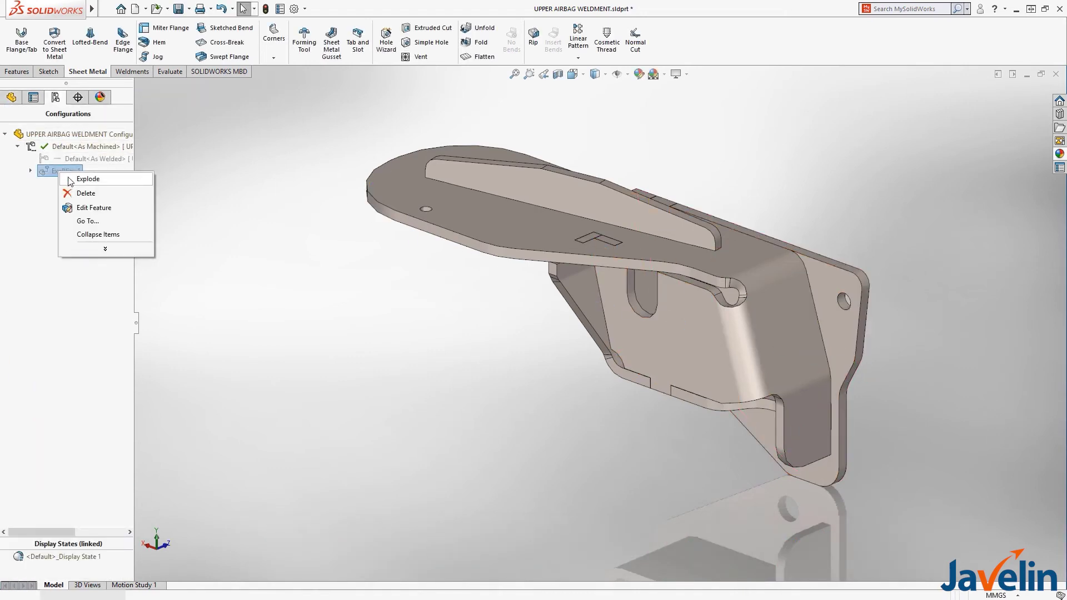